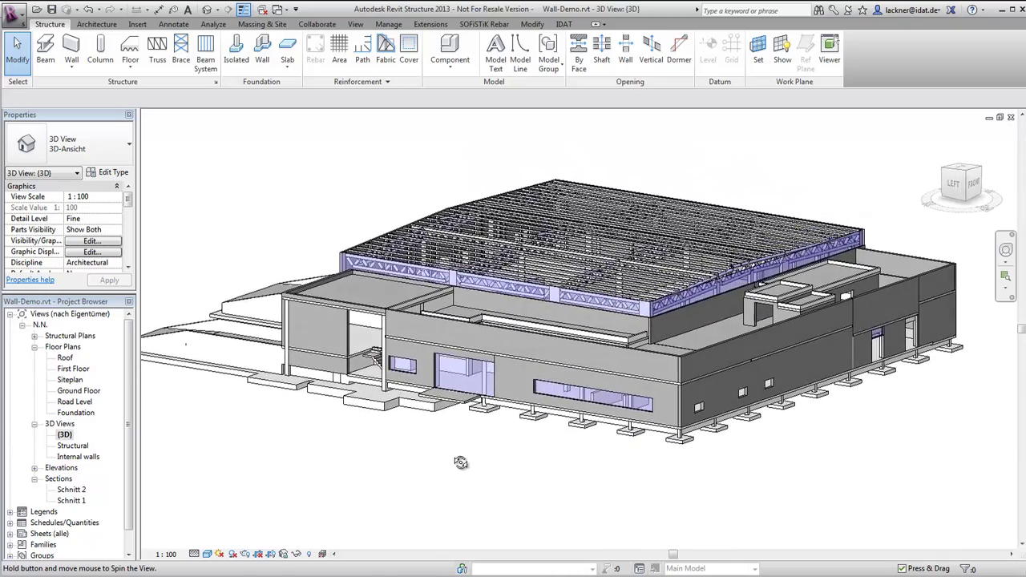
# - Open the First Floor plan and split the horizontal 24 cm precast wall along the upper side of the large internal room
pyautogui.doubleClick(79, 370)
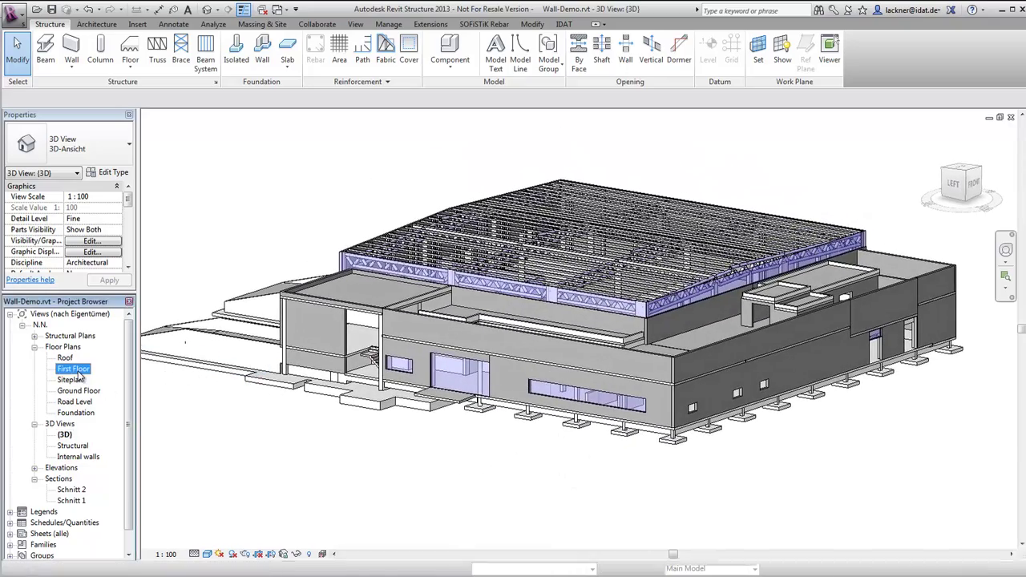
pyautogui.scroll(5, 572, 412)
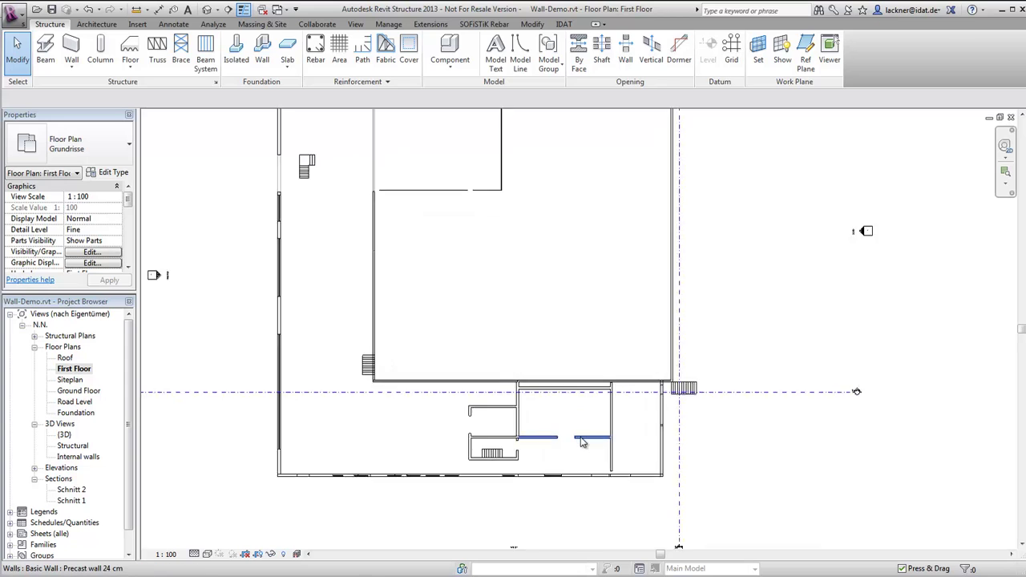
pyautogui.scroll(1, 551, 357)
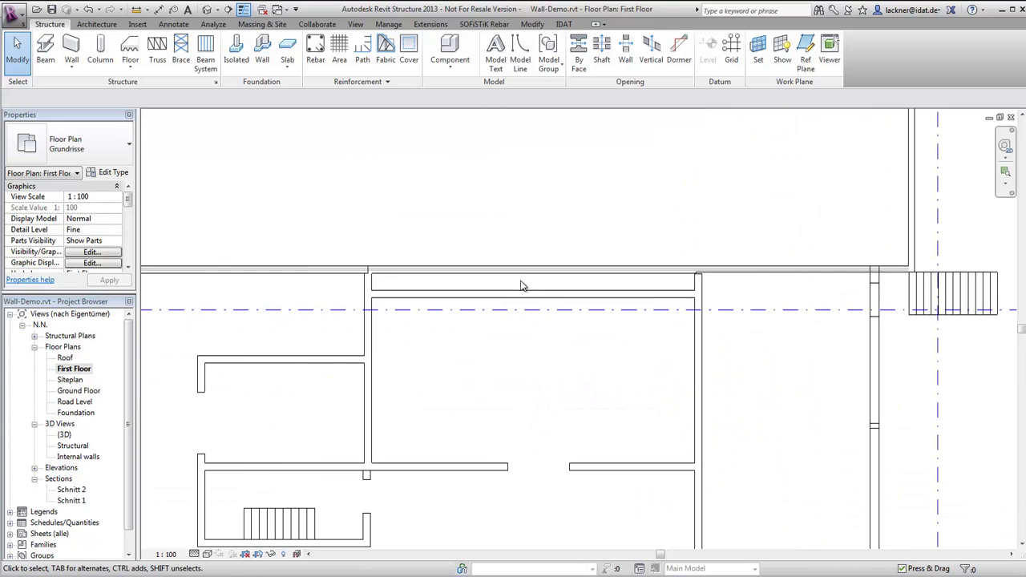
pyautogui.click(525, 294)
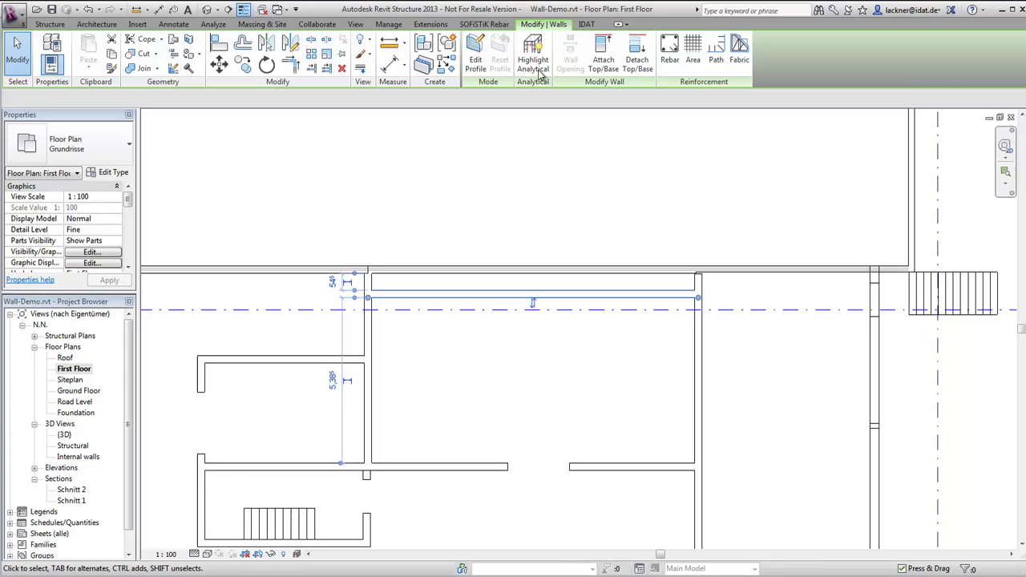
pyautogui.click(586, 24)
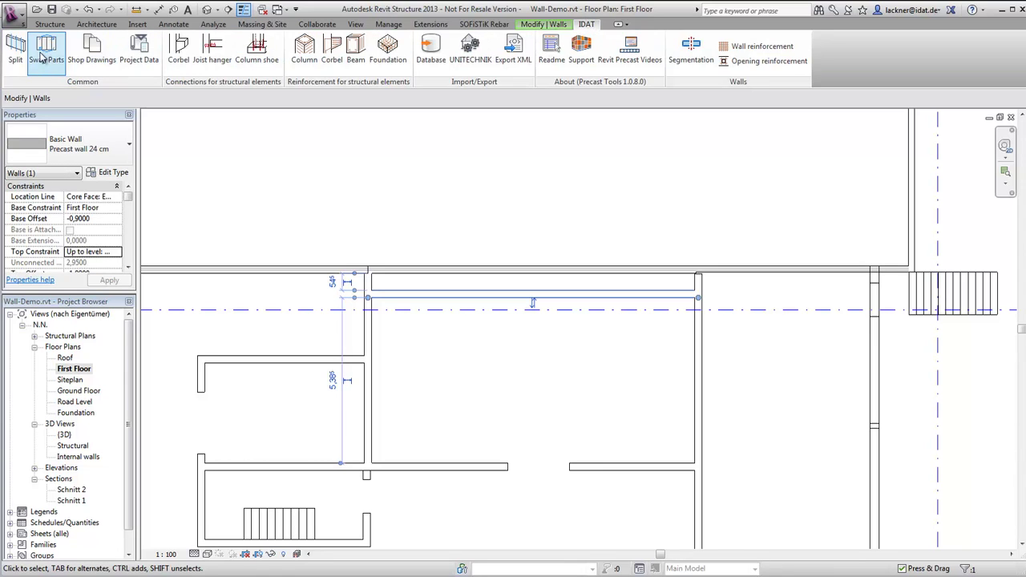
pyautogui.click(15, 49)
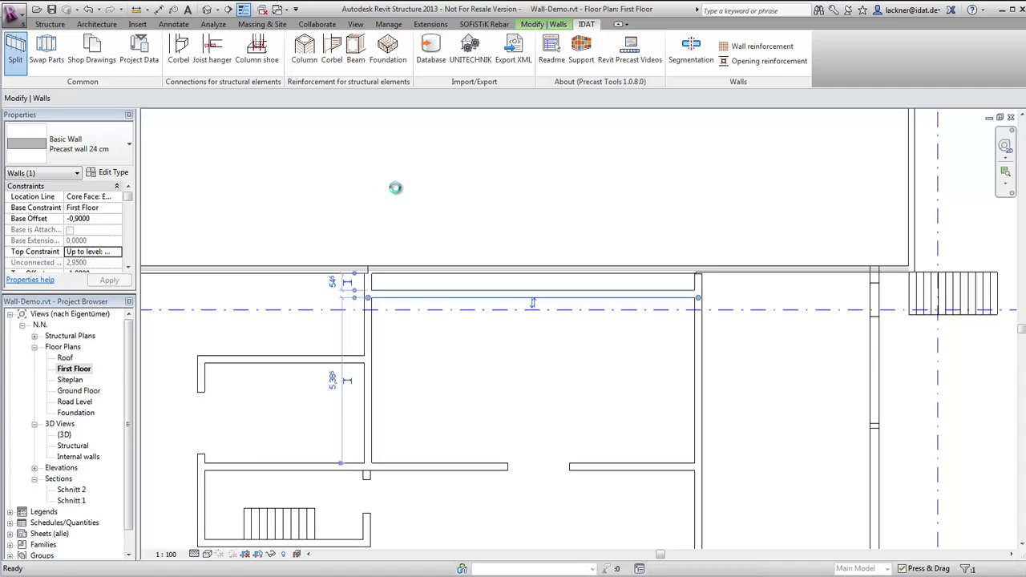
# - Examine the joint detail and reinforcement where the two precast parts of the split wall meet
pyautogui.scroll(4, 449, 301)
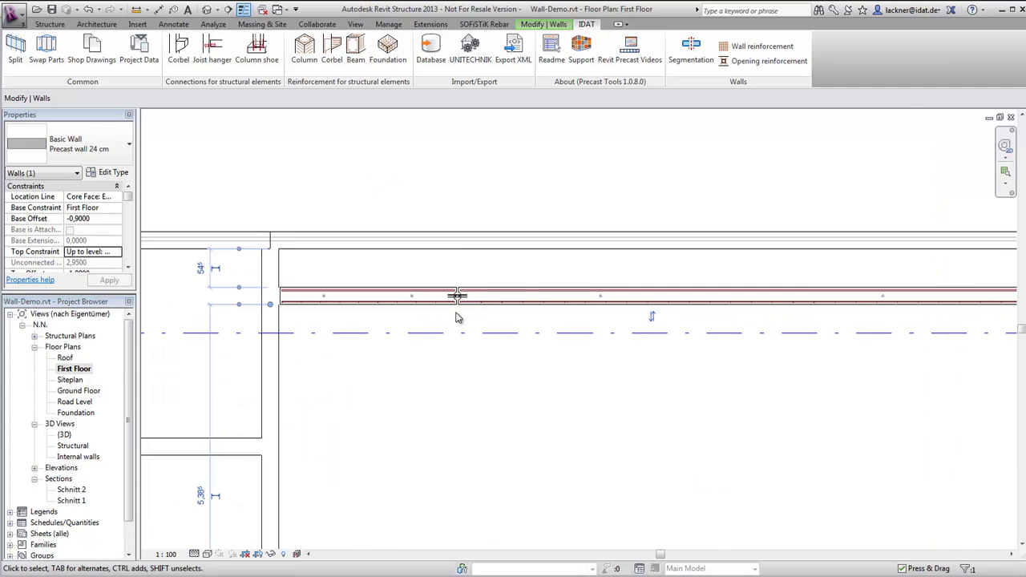
pyautogui.scroll(2, 457, 319)
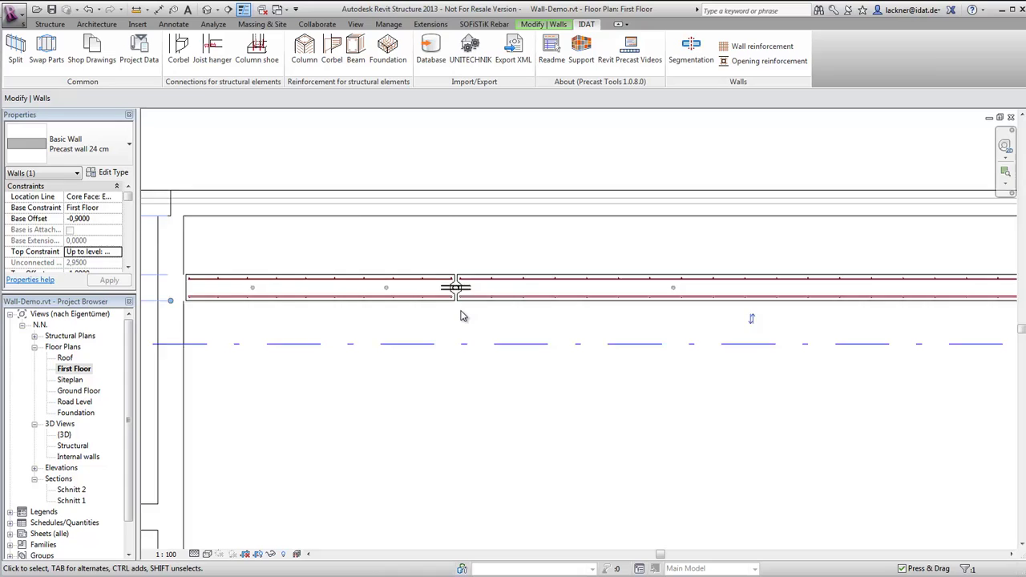
pyautogui.scroll(2, 462, 313)
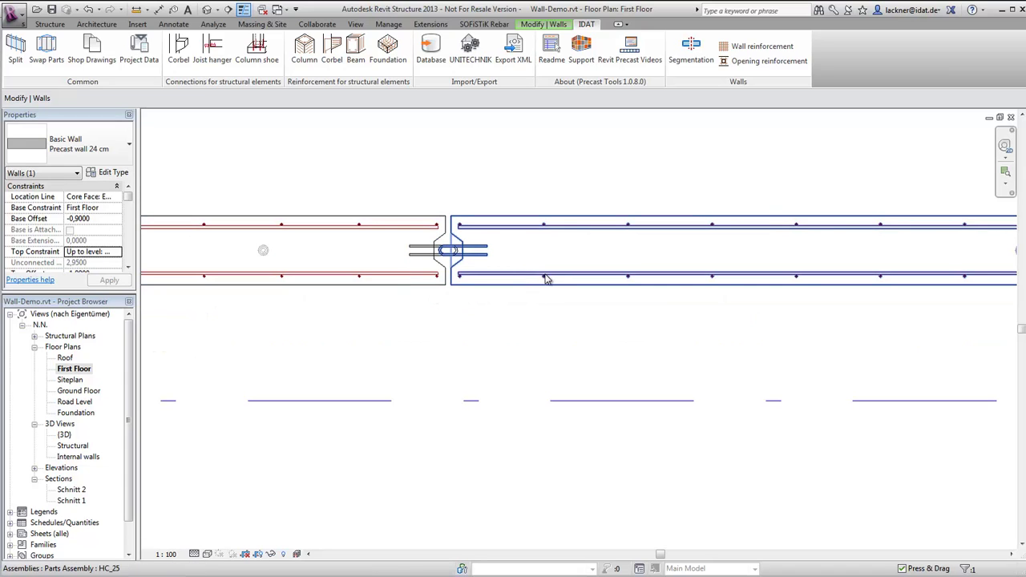
pyautogui.scroll(3, 487, 263)
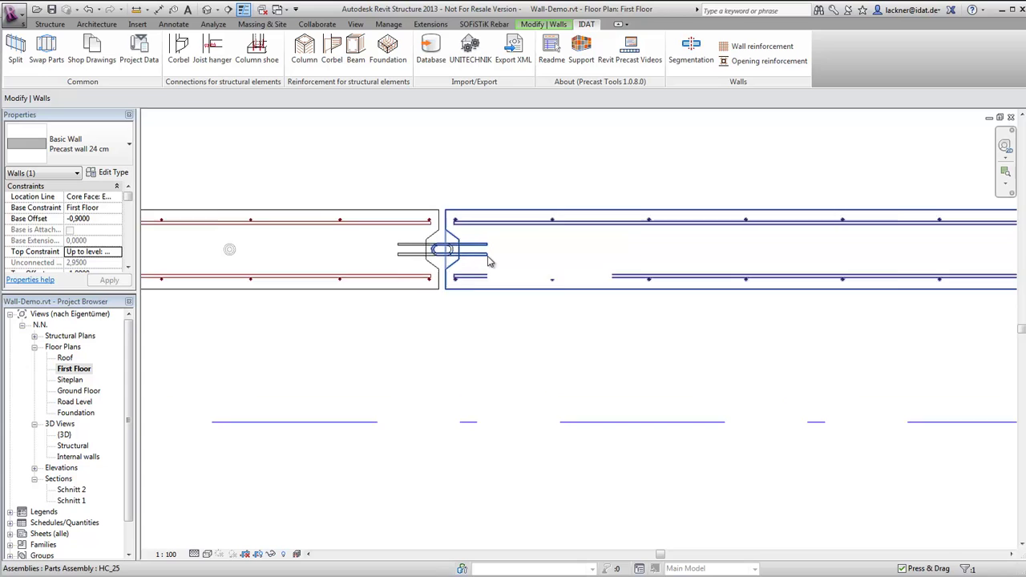
pyautogui.scroll(-5, 435, 368)
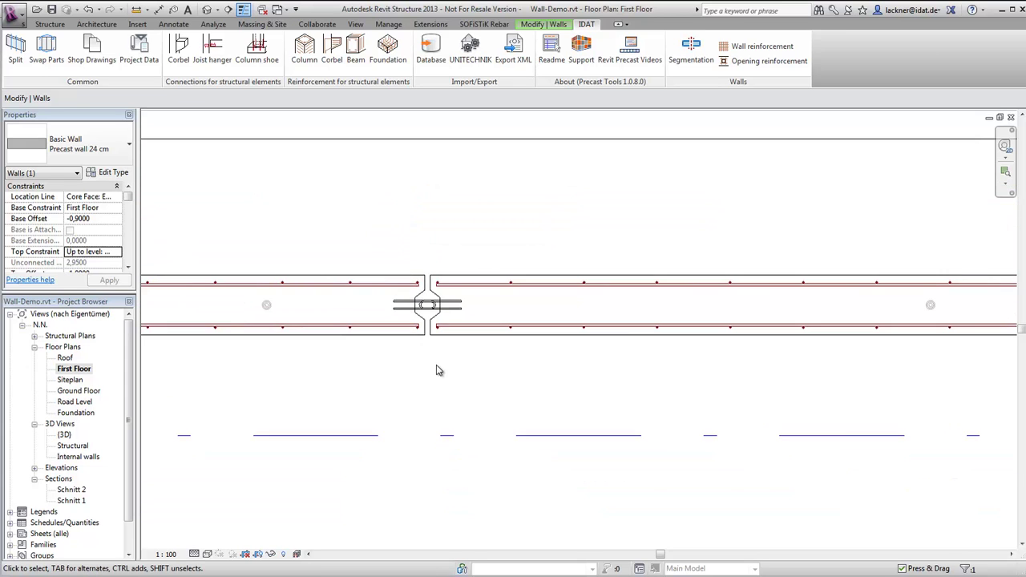
pyautogui.scroll(-4, 438, 396)
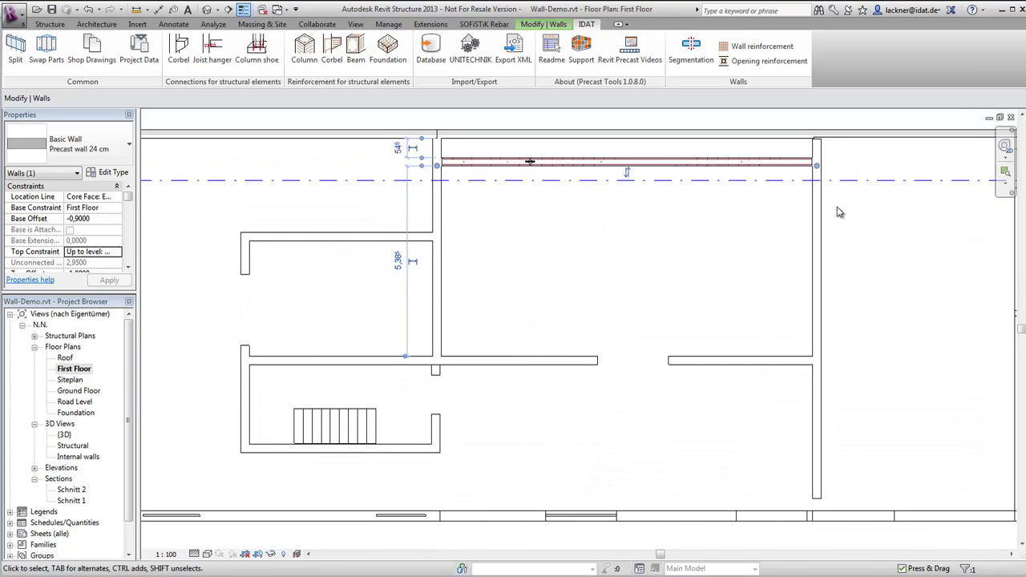
# - Split the remaining internal walls around the large room, the smaller room and the stair together into precast parts
pyautogui.moveTo(836, 207); pyautogui.dragTo(227, 473)
pyautogui.click(608, 24)
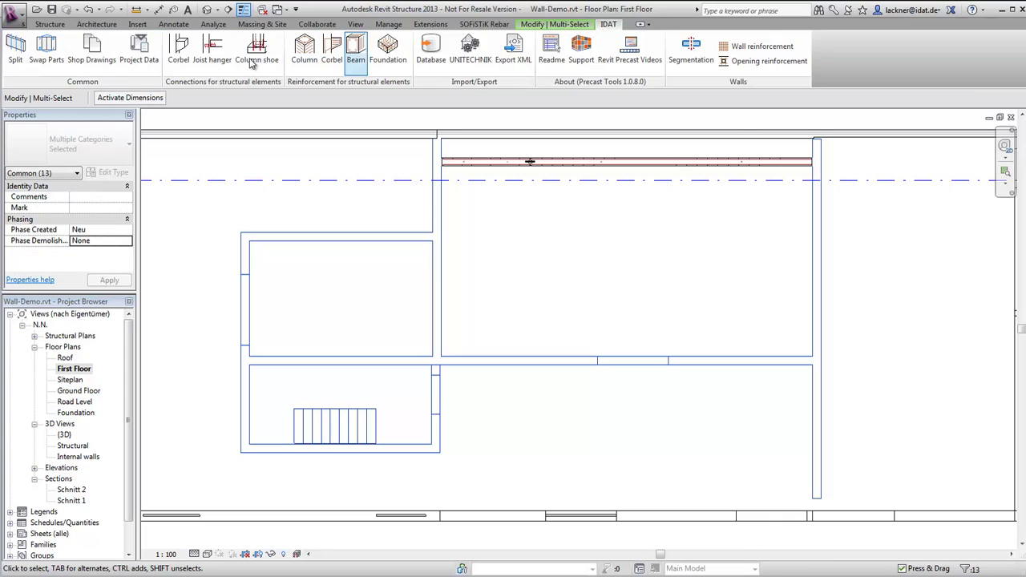
pyautogui.click(16, 52)
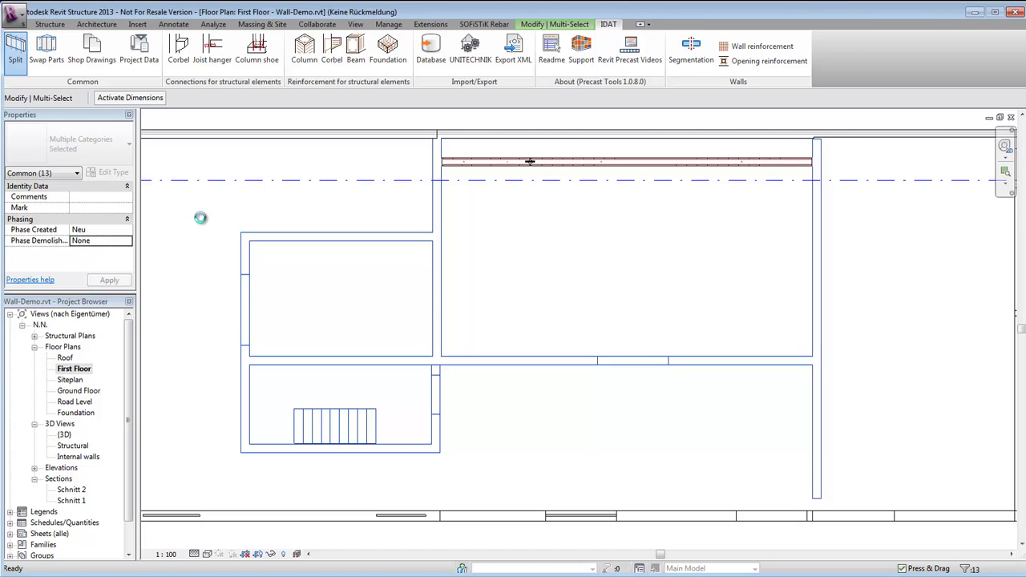
# - Examine the wall joints and the overall division of the split internal walls in plan
pyautogui.scroll(5, 412, 167)
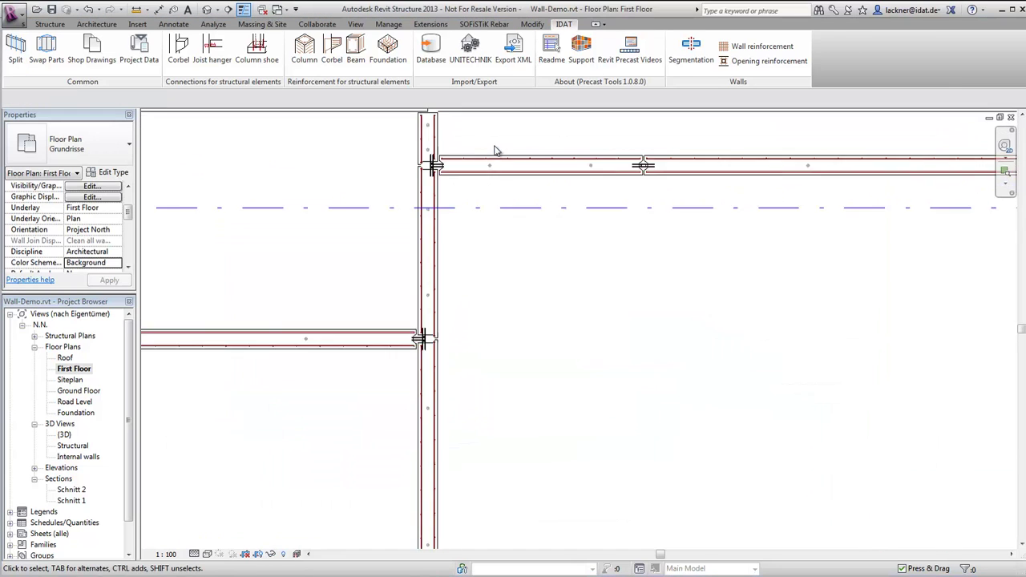
pyautogui.moveTo(481, 281); pyautogui.dragTo(540, 370, button='middle')
pyautogui.scroll(-5, 540, 370)
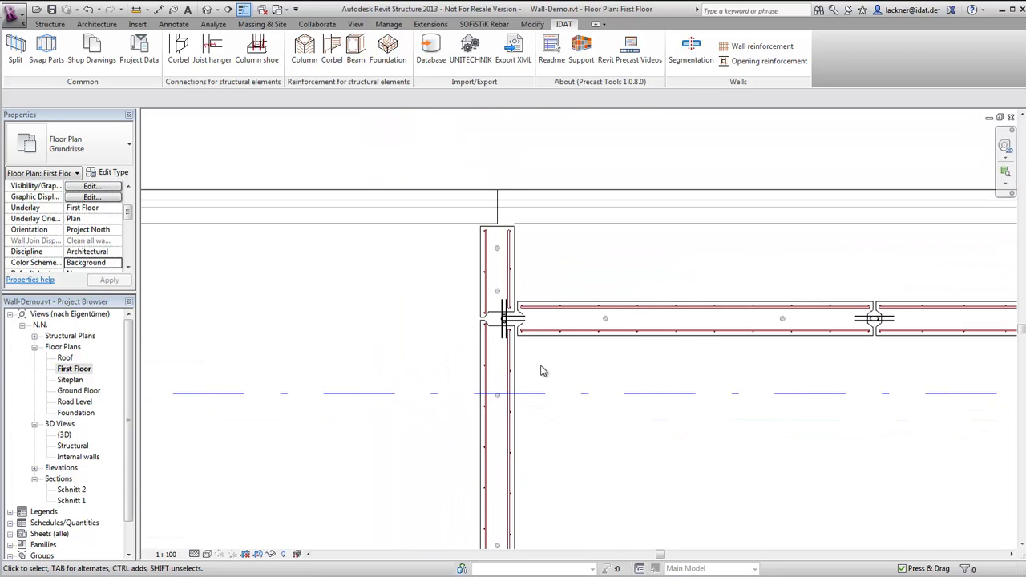
pyautogui.moveTo(605, 480); pyautogui.dragTo(529, 311, button='middle')
pyautogui.scroll(-2, 527, 310)
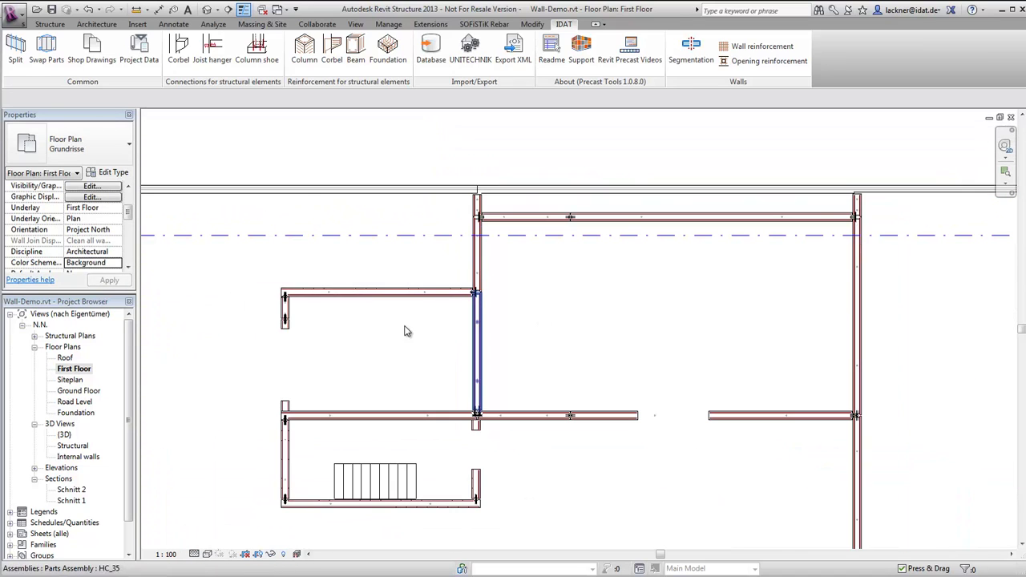
# - Open the Internal walls 3D view and inspect the T-joint with its loop connections from above
pyautogui.doubleClick(77, 456)
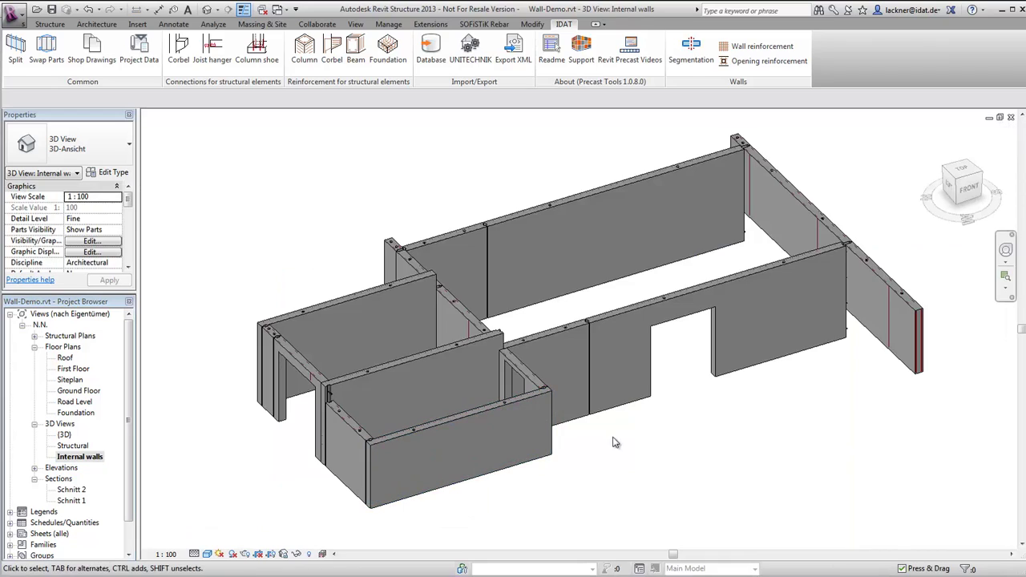
pyautogui.keyDown('shift'); pyautogui.moveTo(613, 442); pyautogui.dragTo(758, 493, button='middle'); pyautogui.keyUp('shift')
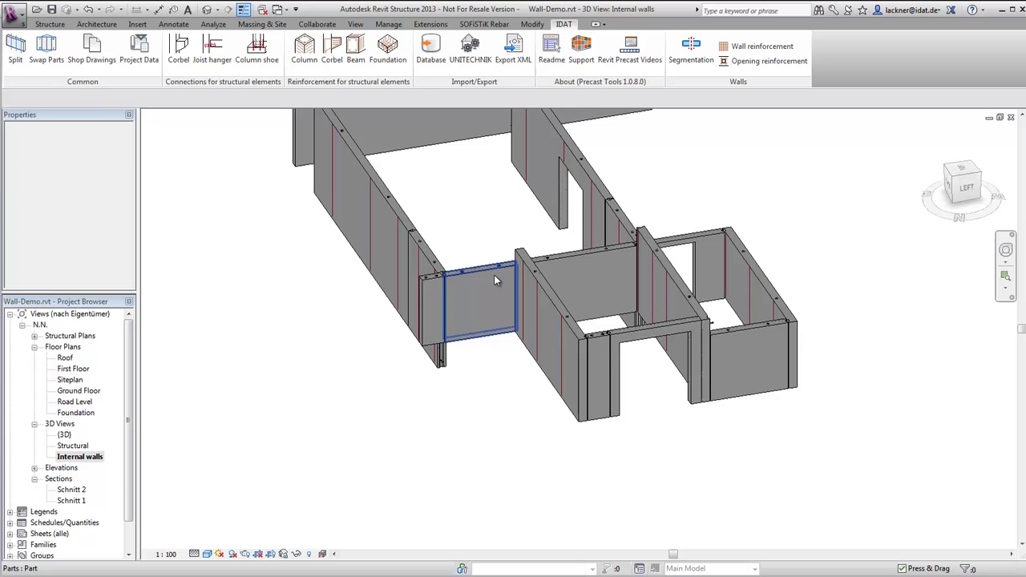
pyautogui.scroll(8, 481, 273)
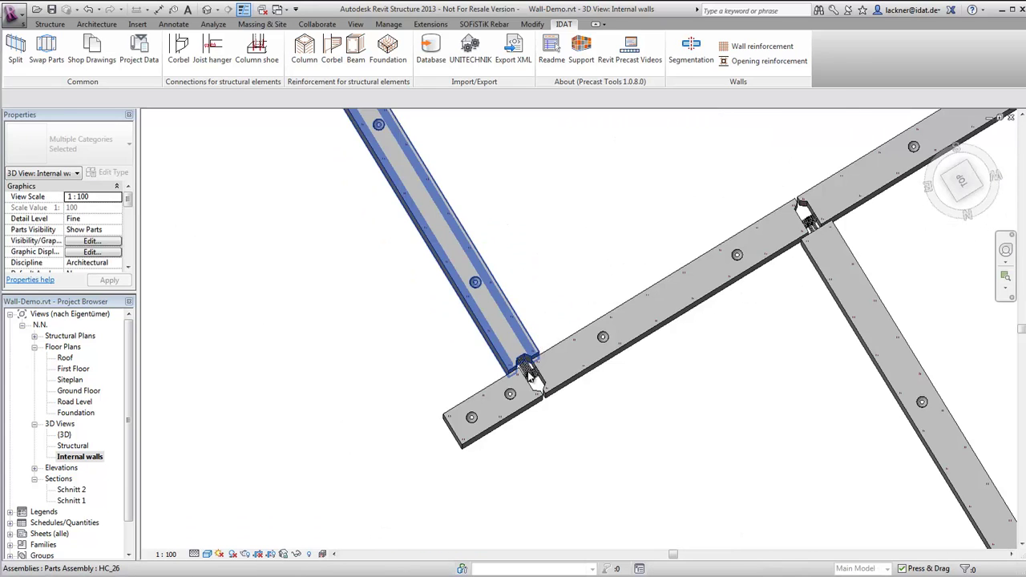
pyautogui.scroll(6, 526, 344)
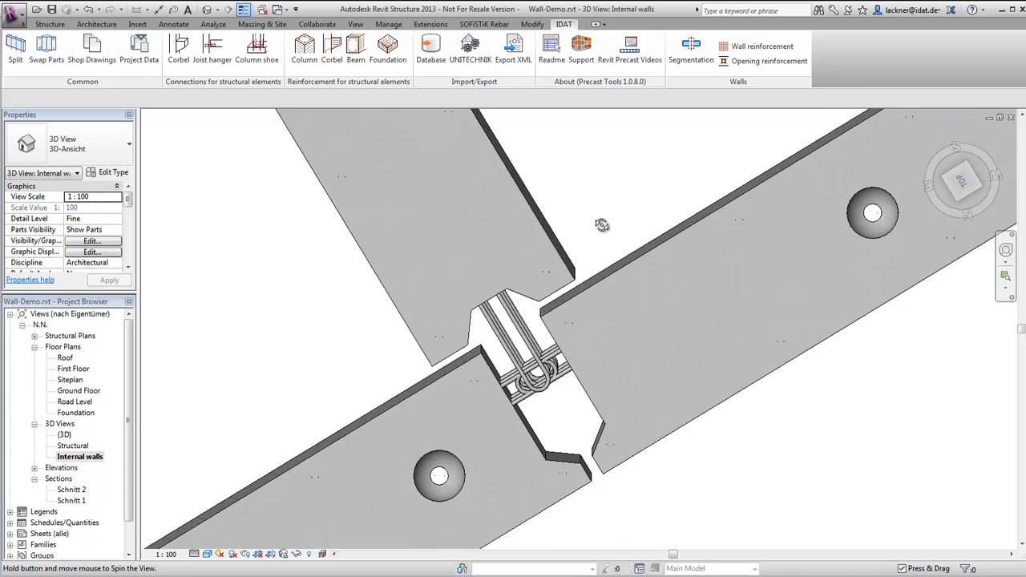
pyautogui.scroll(5, 598, 215)
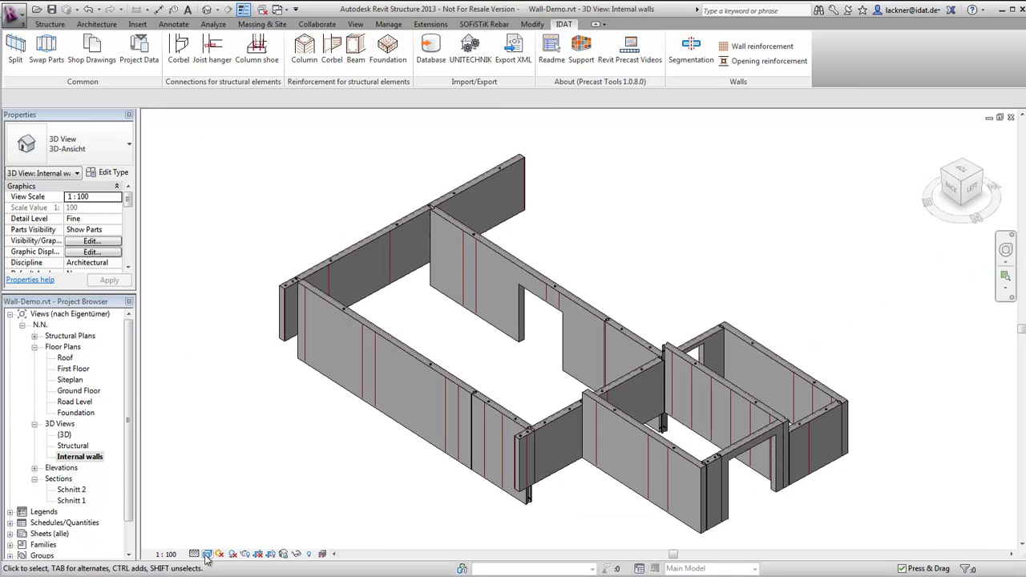
# - Set the Internal walls view's visual style to Wireframe and review the reinforcement, joints and embedded parts in the walls
pyautogui.click(207, 554)
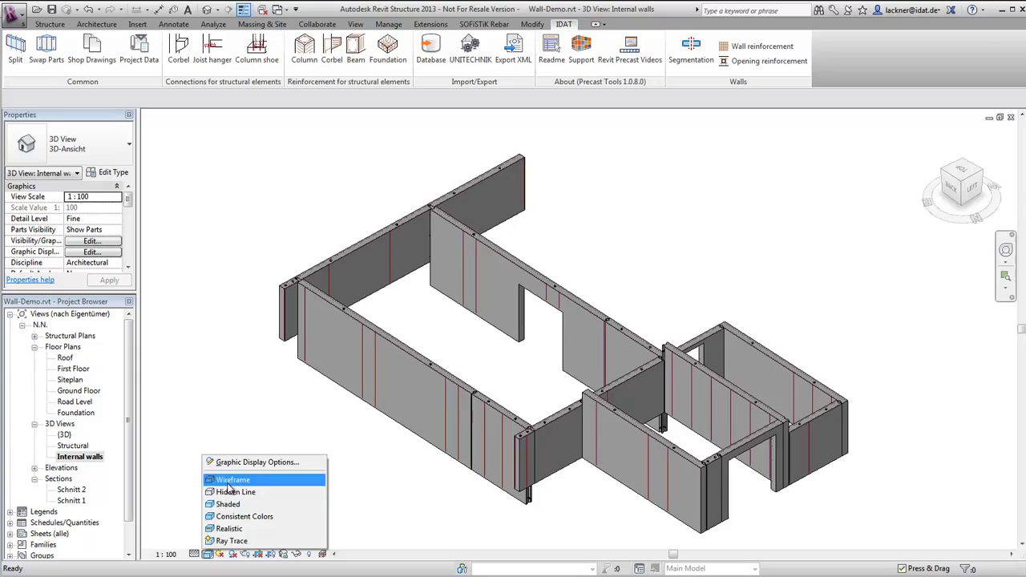
pyautogui.click(228, 481)
pyautogui.scroll(6, 481, 437)
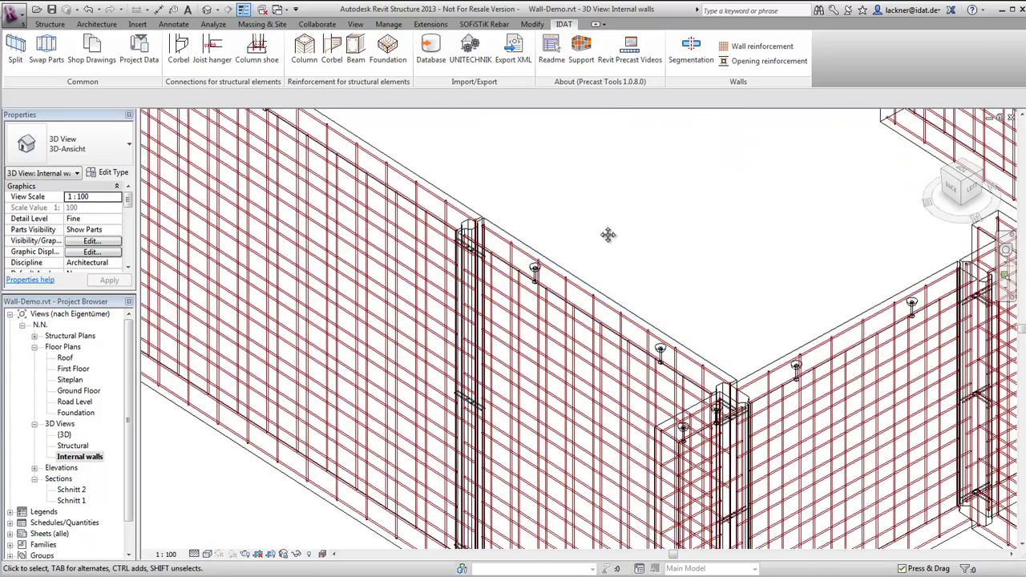
pyautogui.moveTo(608, 235); pyautogui.dragTo(548, 308, button='middle')
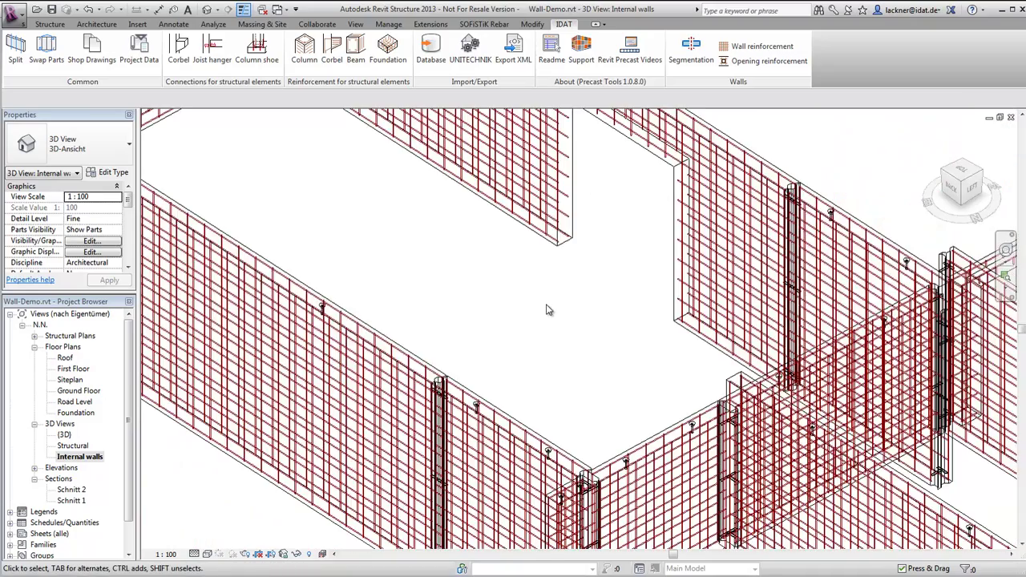
pyautogui.scroll(-3, 548, 310)
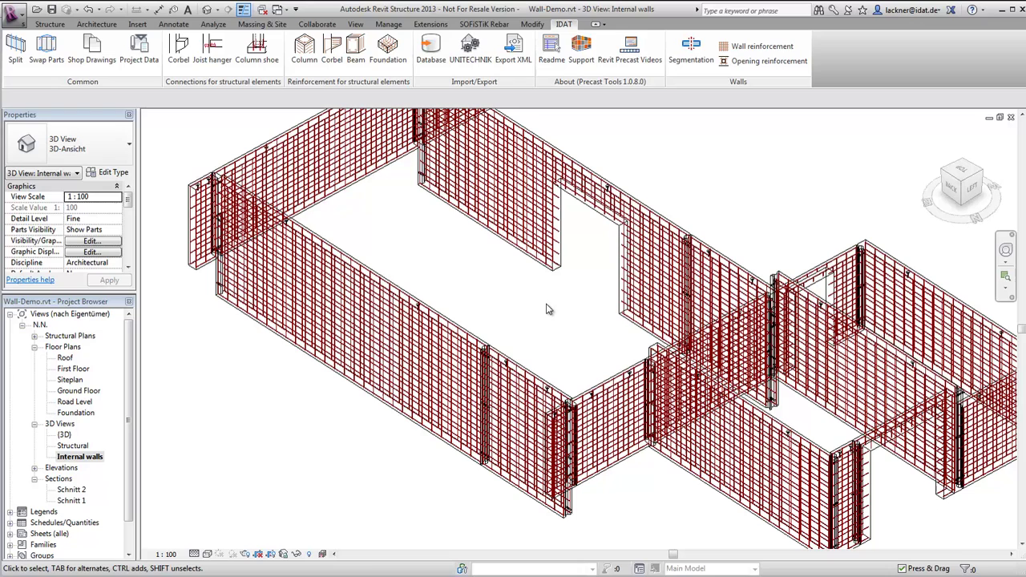
# - In the {3D} view, split the lower 30 cm hollow-core block facade wall with the two small openings into precast parts
pyautogui.hotkey('ctrl', 'Tab')
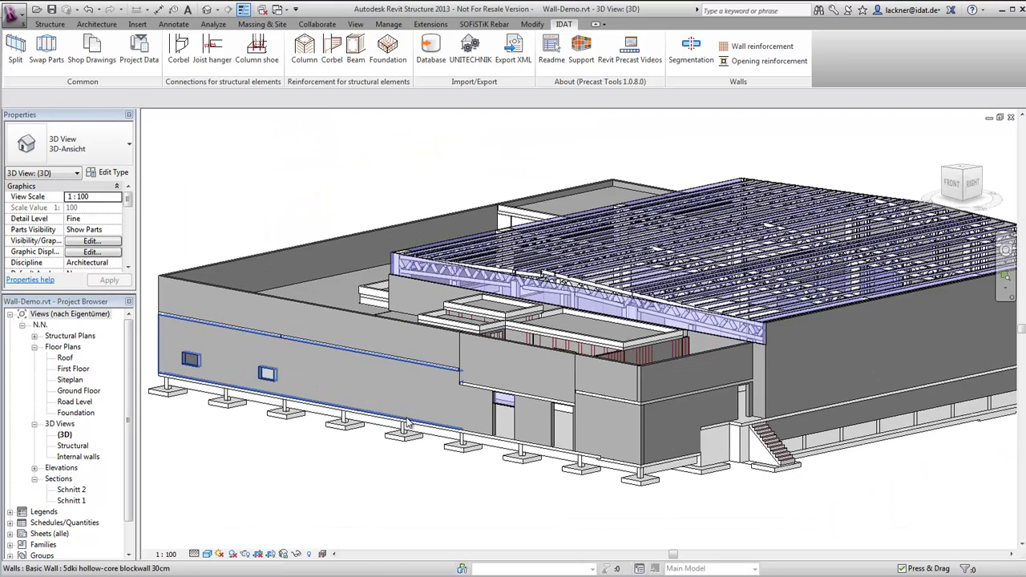
pyautogui.click(394, 388)
pyautogui.click(16, 54)
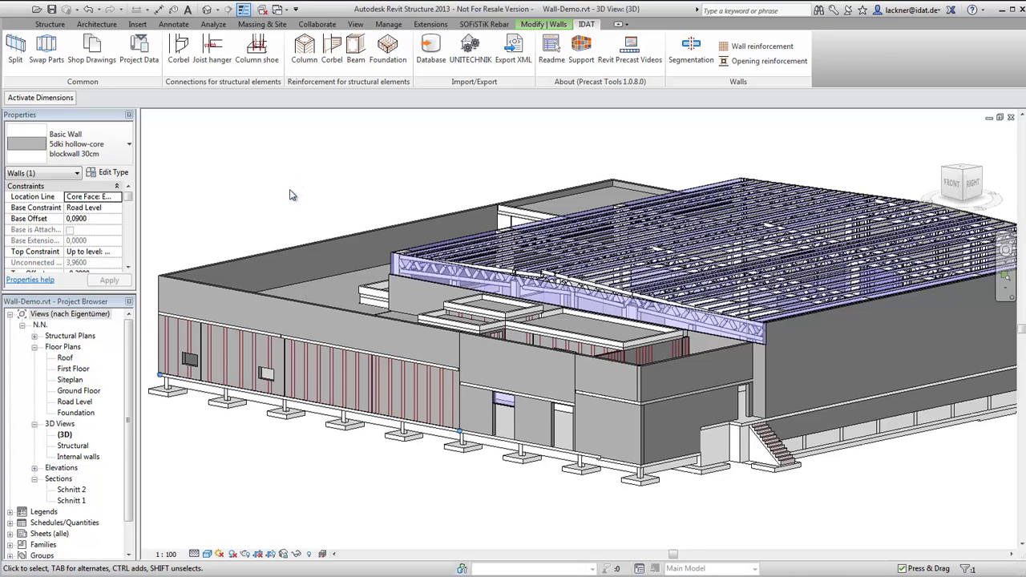
pyautogui.click(280, 217)
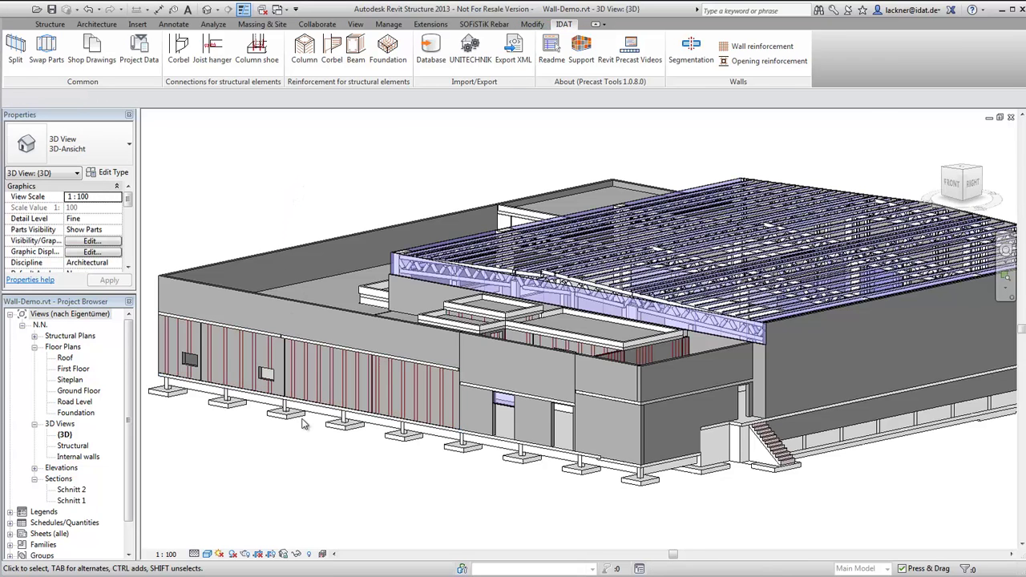
# - Temporarily isolate the two middle panel assemblies of the split facade wall, one of which has a window opening
pyautogui.scroll(3, 392, 449)
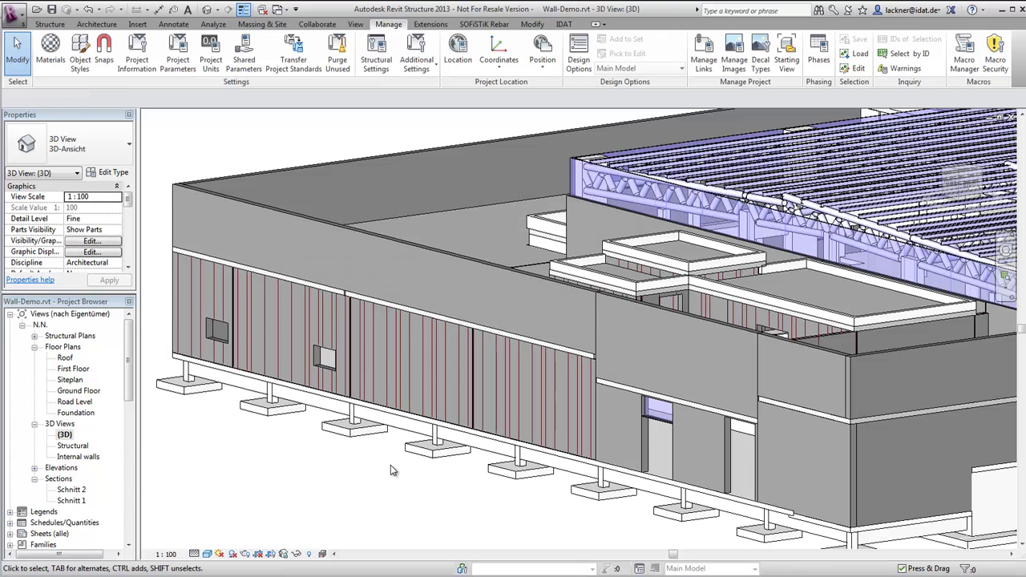
pyautogui.click(390, 410)
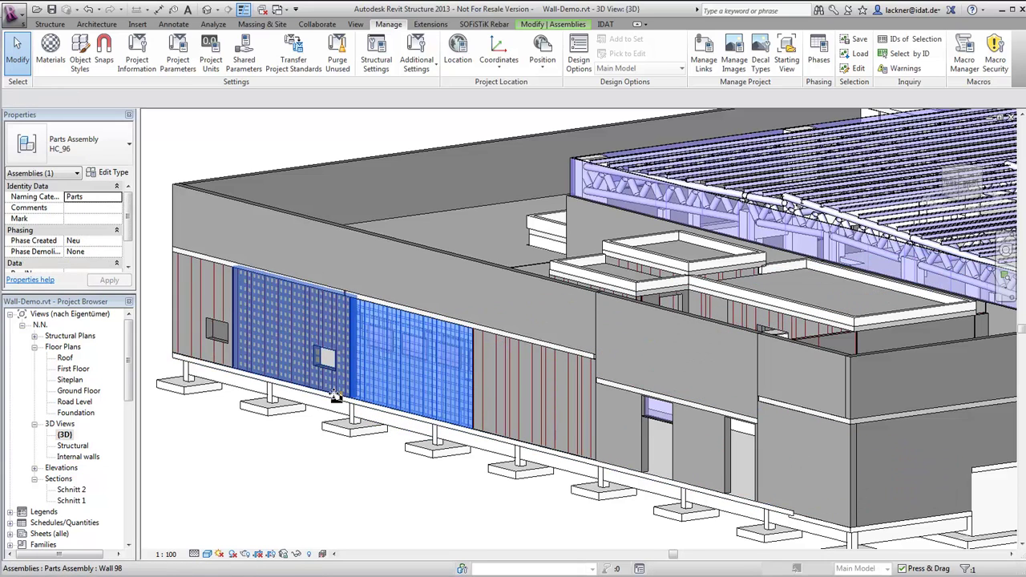
pyautogui.keyDown('ctrl'); pyautogui.click(336, 396); pyautogui.keyUp('ctrl')
pyautogui.press('h')
pyautogui.press('i')
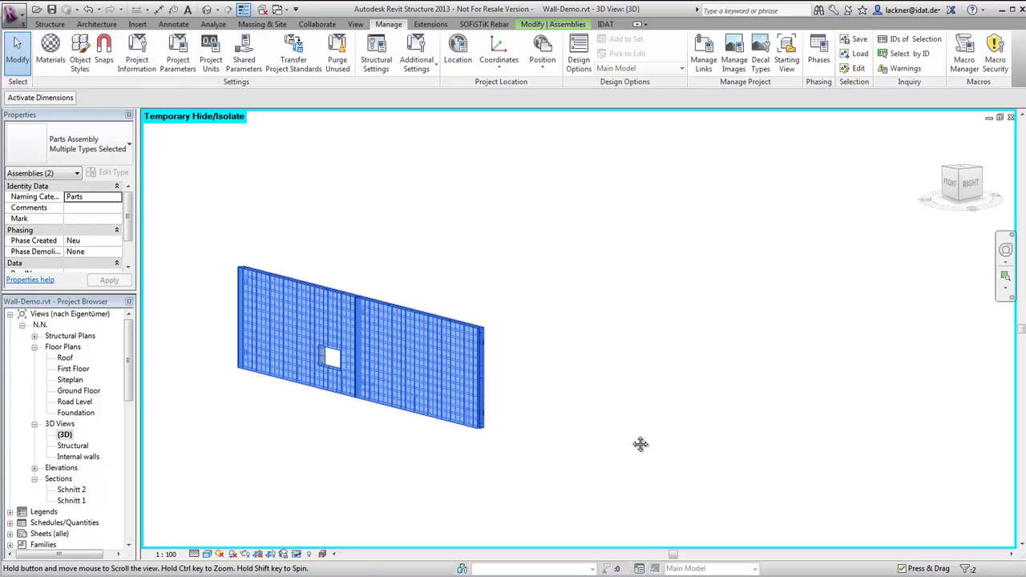
# - Examine the reverse face of the two isolated panels and select the parts around their lower joint plate
pyautogui.moveTo(641, 444); pyautogui.dragTo(545, 435, button='middle')
pyautogui.scroll(5, 561, 435)
pyautogui.click(586, 433)
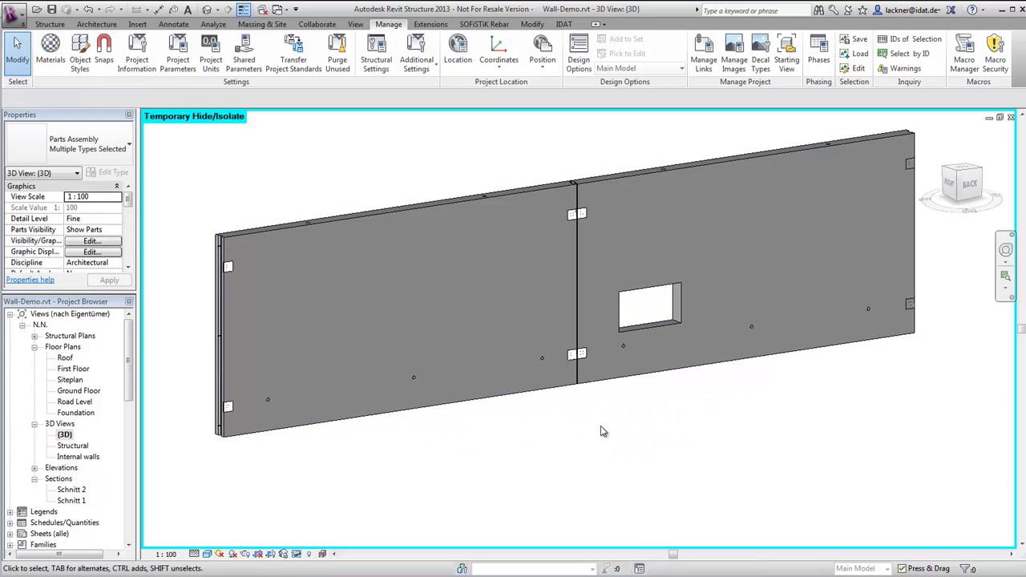
pyautogui.scroll(5, 601, 426)
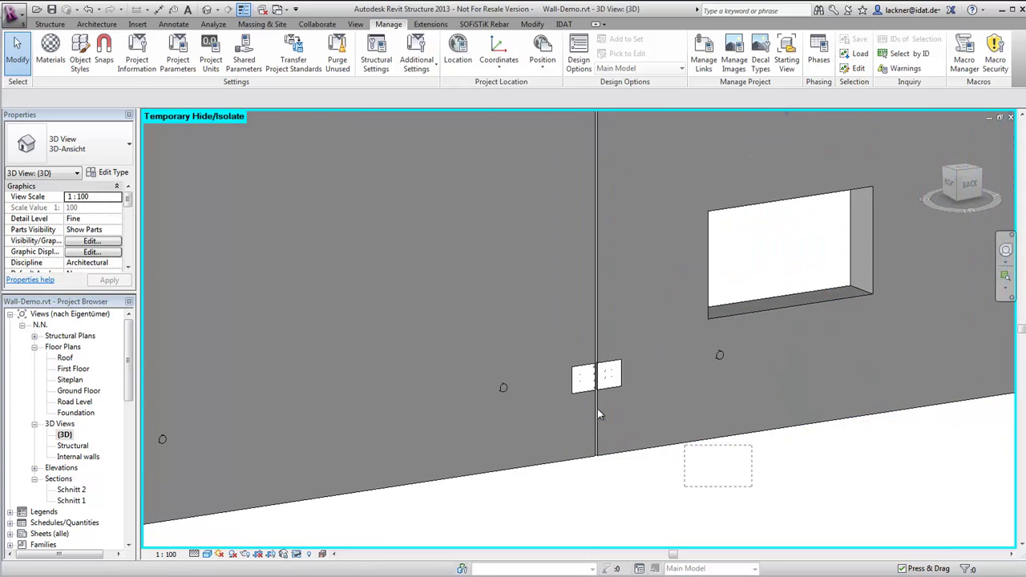
pyautogui.click(453, 325)
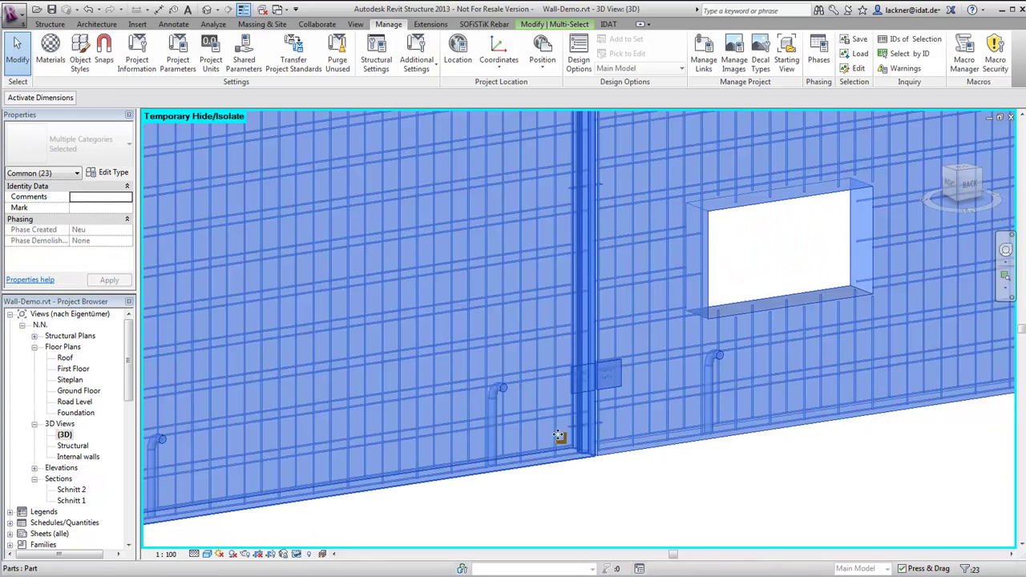
# - Examine the lower joint plates and embedded conduits of the isolated wall panels, and clear the selection
pyautogui.scroll(5, 561, 433)
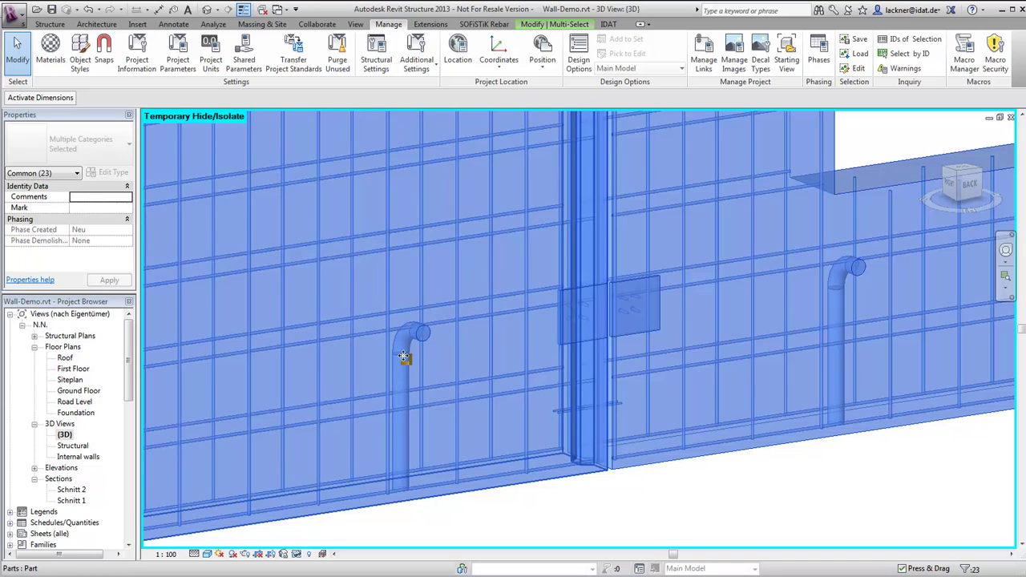
pyautogui.scroll(-2, 405, 357)
pyautogui.scroll(-2, 407, 385)
pyautogui.scroll(-2, 421, 421)
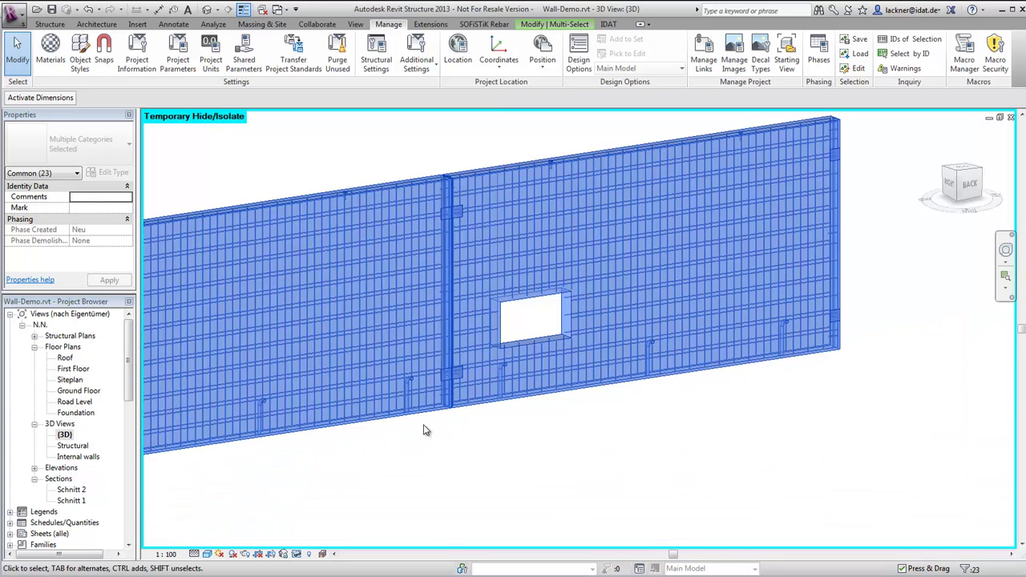
pyautogui.click(437, 441)
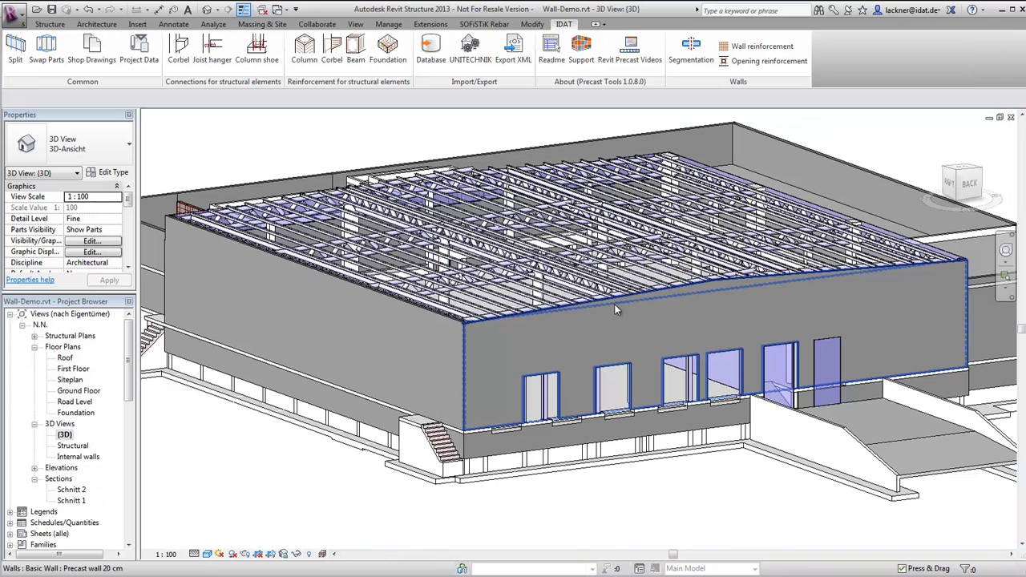
# - Split the upper 20 cm precast facade wall with the door and window openings into precast parts
pyautogui.click(615, 308)
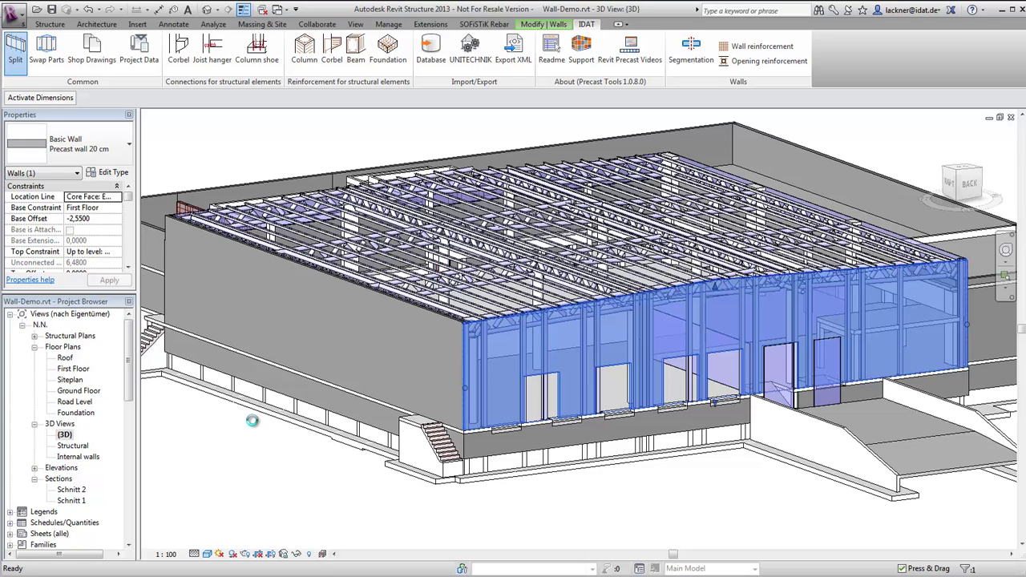
pyautogui.click(254, 425)
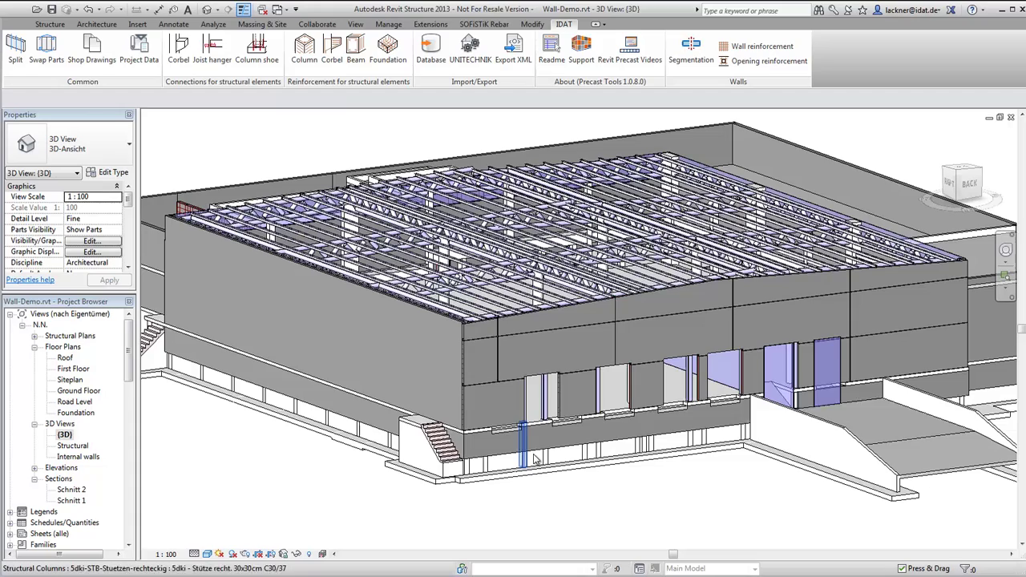
pyautogui.moveTo(526, 463); pyautogui.dragTo(404, 450, button='middle')
pyautogui.scroll(5, 484, 412)
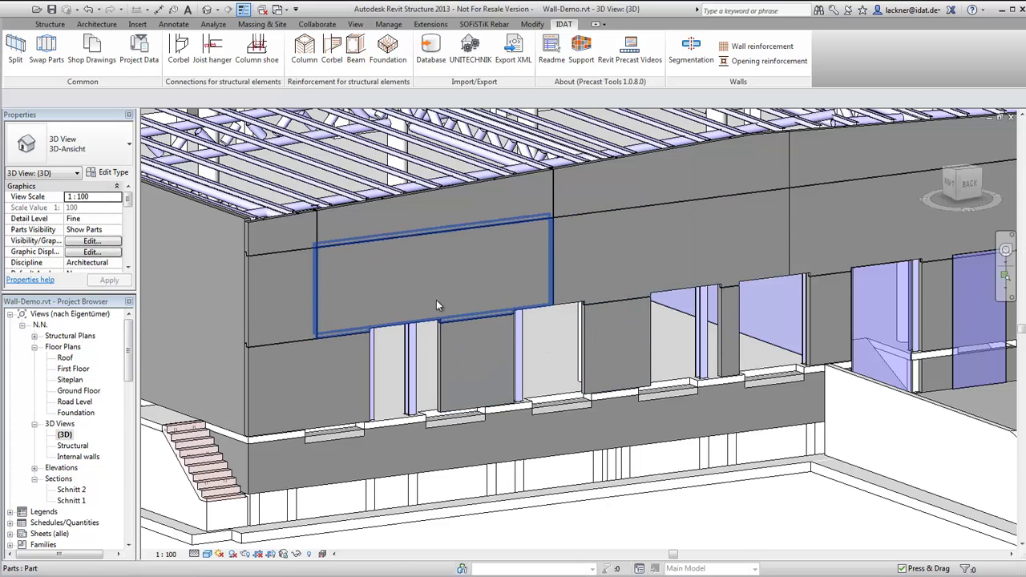
# - Examine the panel layout of the split facade wall and the stepped horizontal joint at the building corner
pyautogui.scroll(-2, 379, 308)
pyautogui.keyDown('shift'); pyautogui.moveTo(520, 239); pyautogui.dragTo(603, 219, button='middle'); pyautogui.keyUp('shift')
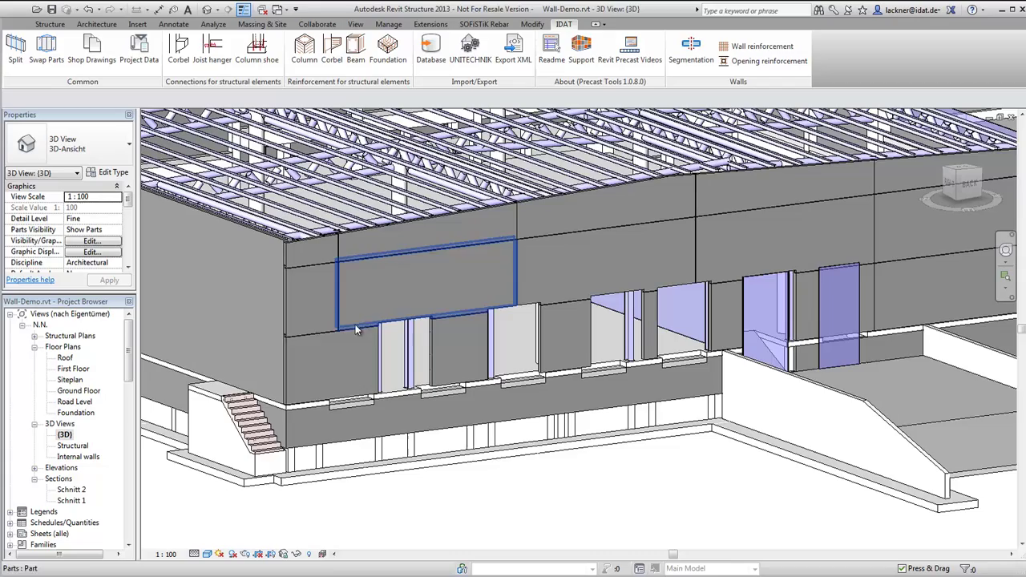
pyautogui.keyDown('shift'); pyautogui.moveTo(333, 374); pyautogui.dragTo(655, 392, button='middle'); pyautogui.keyUp('shift')
pyautogui.scroll(8, 665, 373)
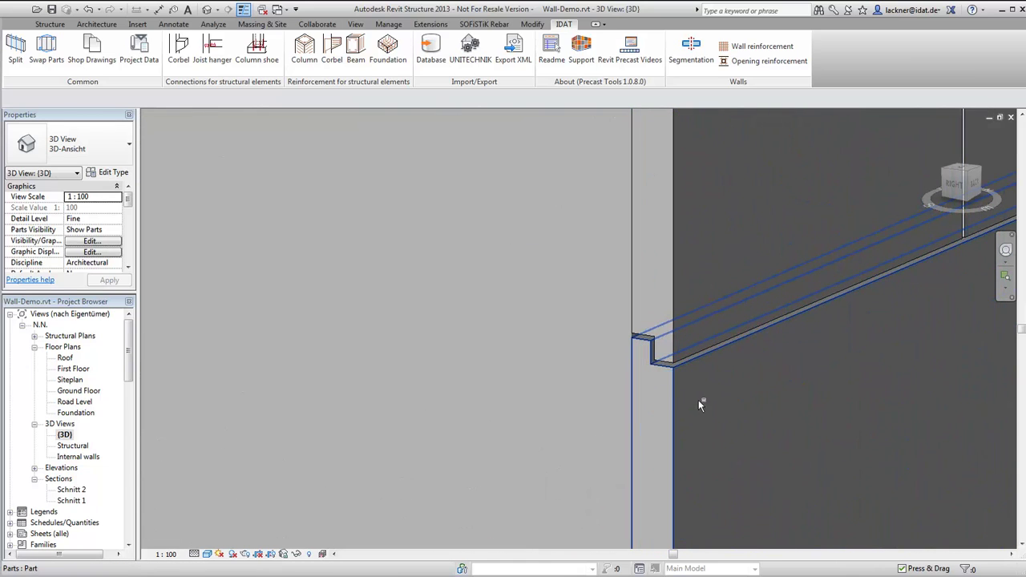
pyautogui.moveTo(713, 407); pyautogui.dragTo(591, 436, button='middle')
pyautogui.scroll(-10, 386, 431)
pyautogui.scroll(5, 620, 426)
pyautogui.scroll(-5, 620, 425)
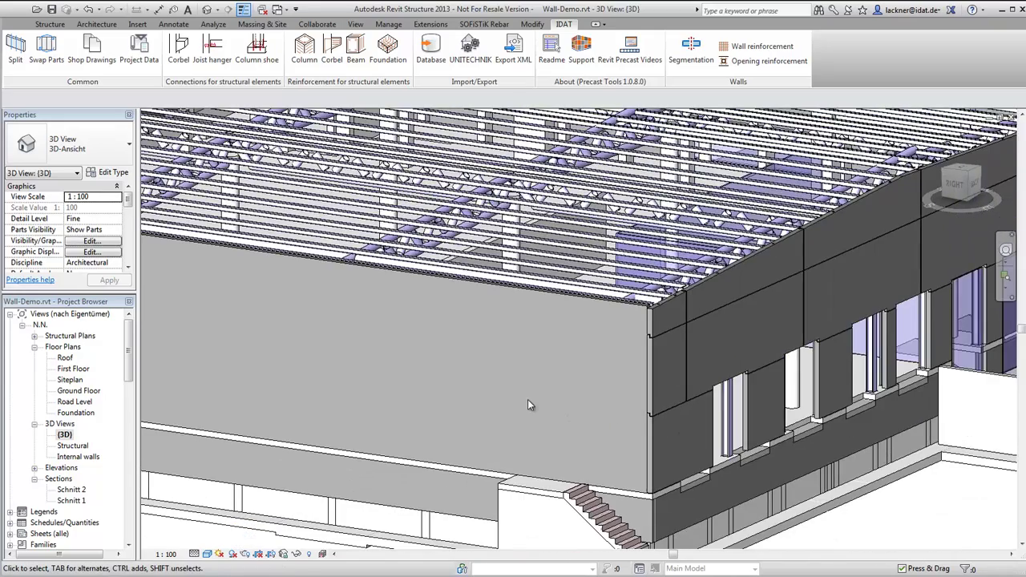
# - In the project data for solid walls, set the maximum wall length to 3 m and change the maximum wall height
pyautogui.moveTo(528, 399); pyautogui.dragTo(540, 419, button='middle')
pyautogui.scroll(4, 675, 417)
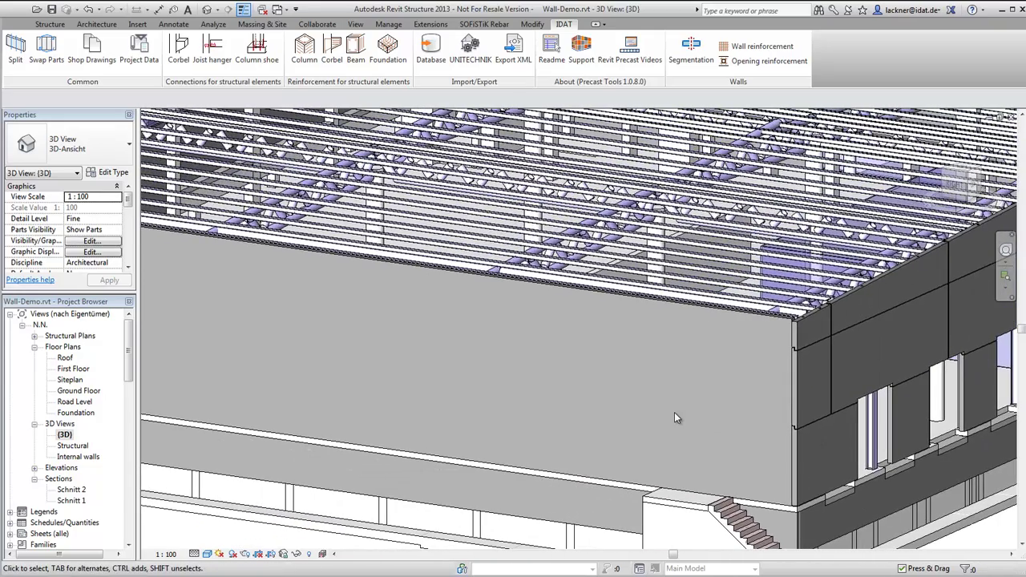
pyautogui.click(139, 53)
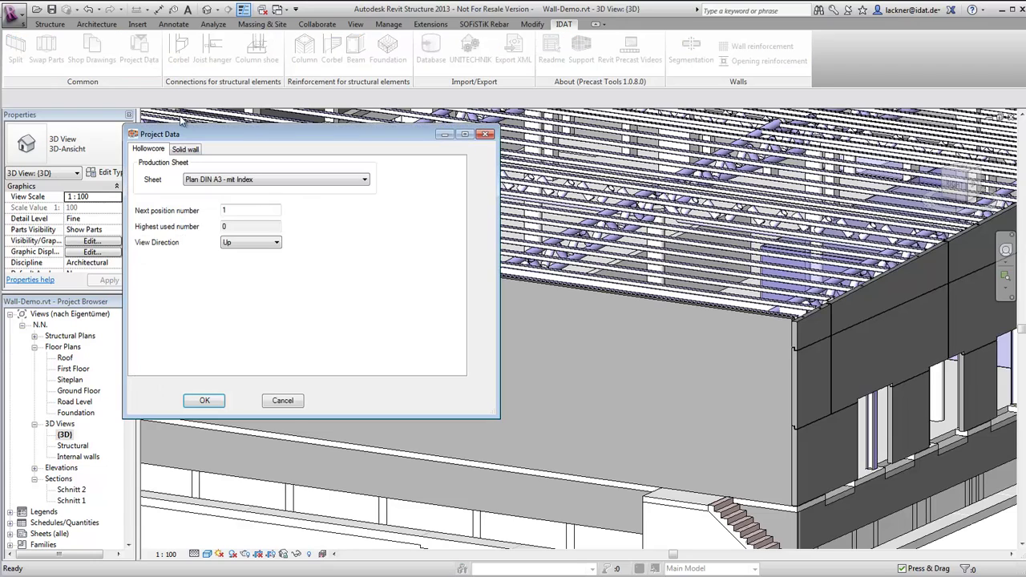
pyautogui.click(188, 151)
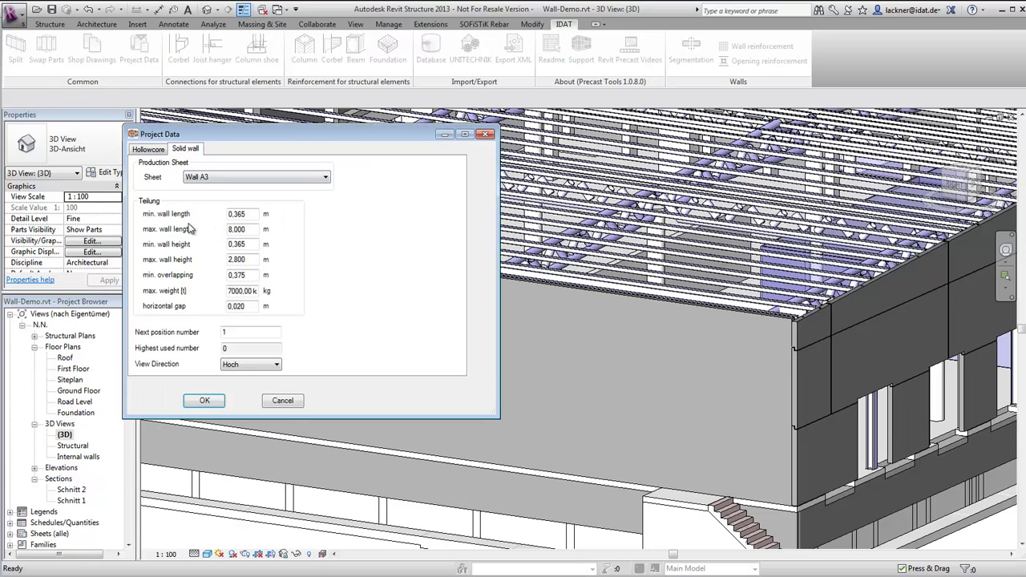
pyautogui.moveTo(234, 227); pyautogui.dragTo(222, 230)
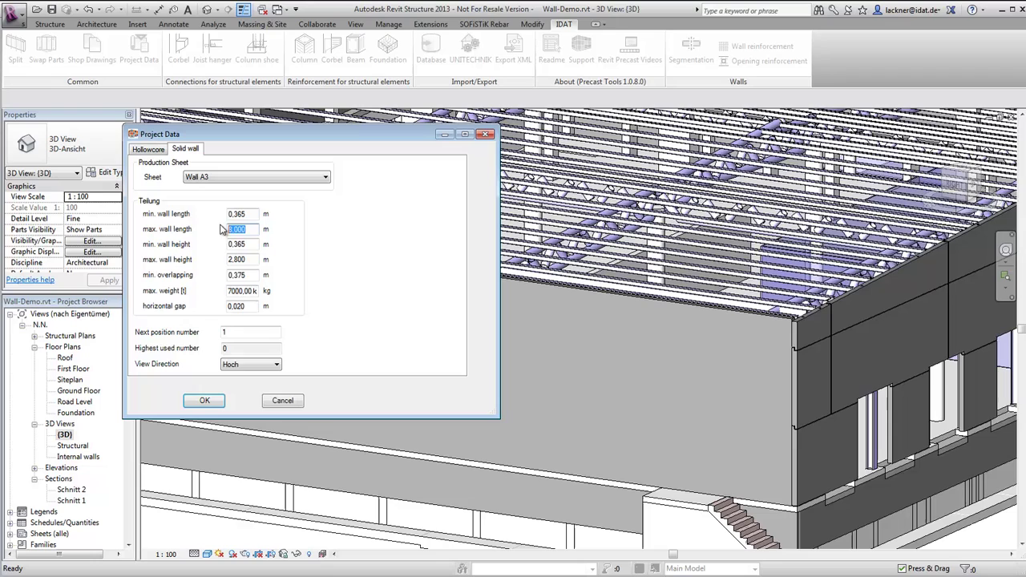
pyautogui.write('3')
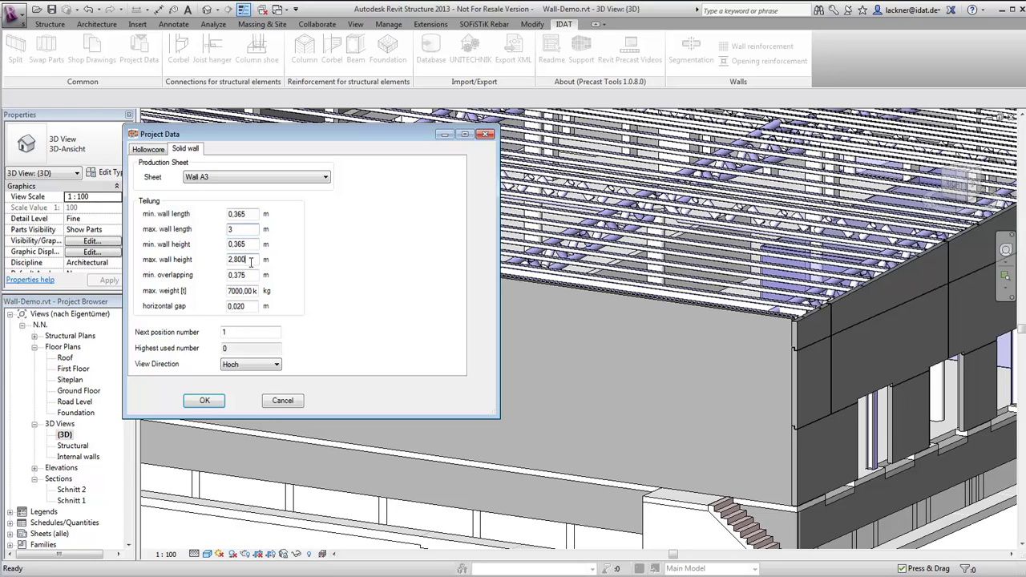
pyautogui.moveTo(251, 262); pyautogui.dragTo(225, 259)
pyautogui.click(205, 401)
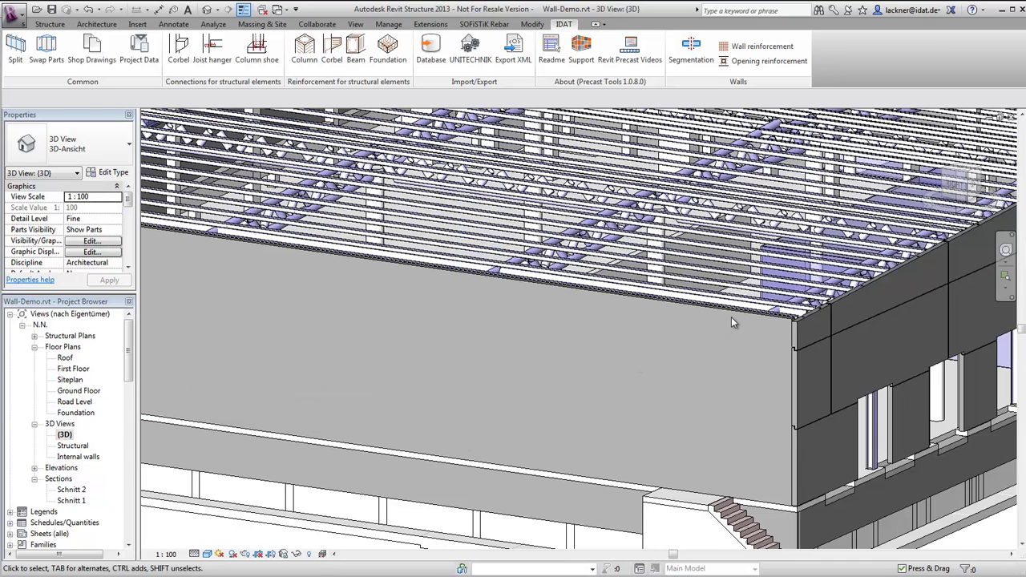
# - Split the adjoining 20 cm precast facade wall without openings into precast parts using the changed project data
pyautogui.click(732, 312)
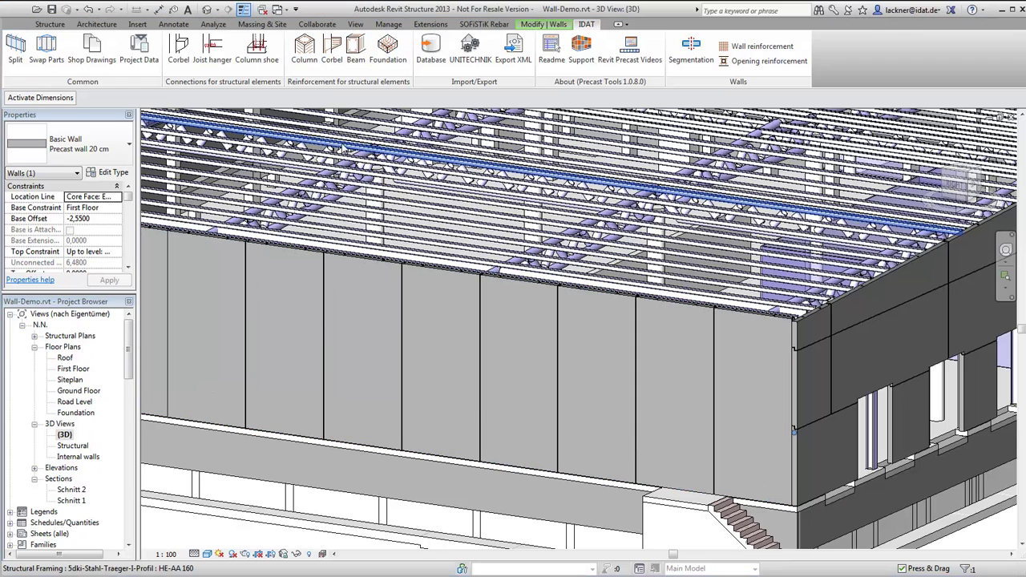
pyautogui.click(718, 411)
pyautogui.moveTo(562, 345); pyautogui.dragTo(561, 346, button='middle')
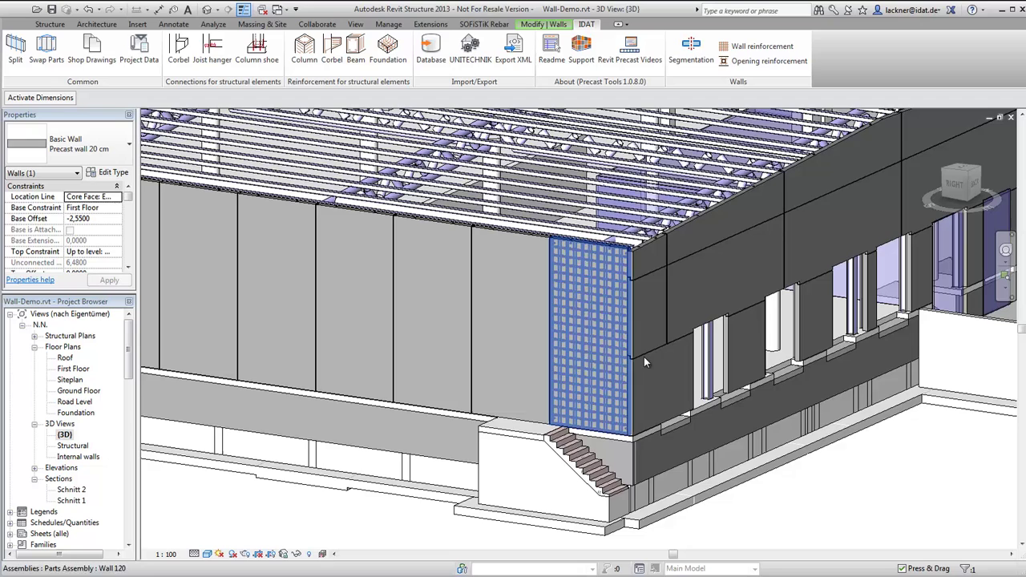
# - Examine the corner panel of the newly split facade wall, including its vertical joints and the details along its upper edge
pyautogui.scroll(2, 571, 315)
pyautogui.click(568, 257)
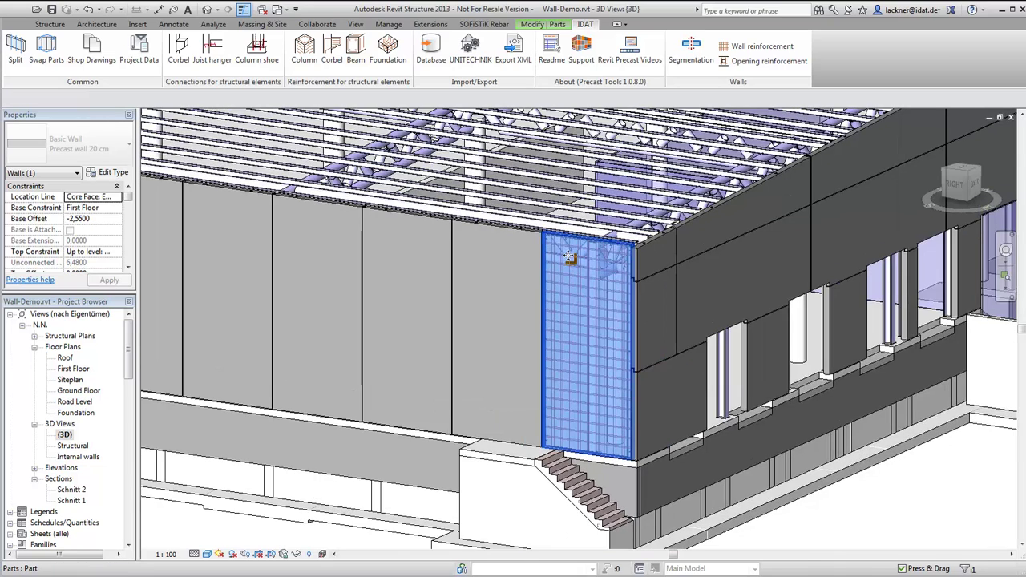
pyautogui.scroll(2, 569, 241)
pyautogui.press('Escape')
pyautogui.scroll(2, 553, 223)
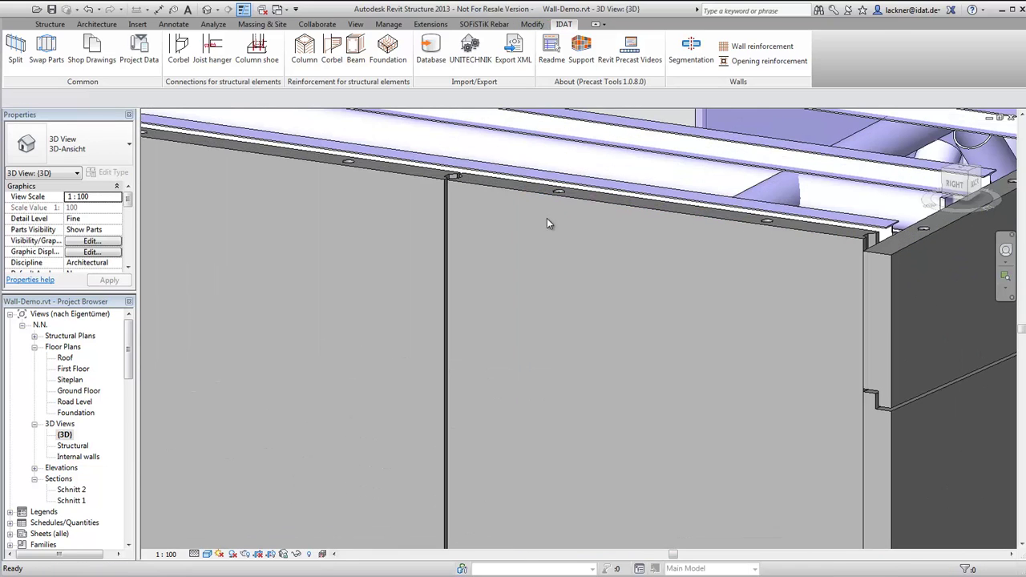
pyautogui.click(607, 265)
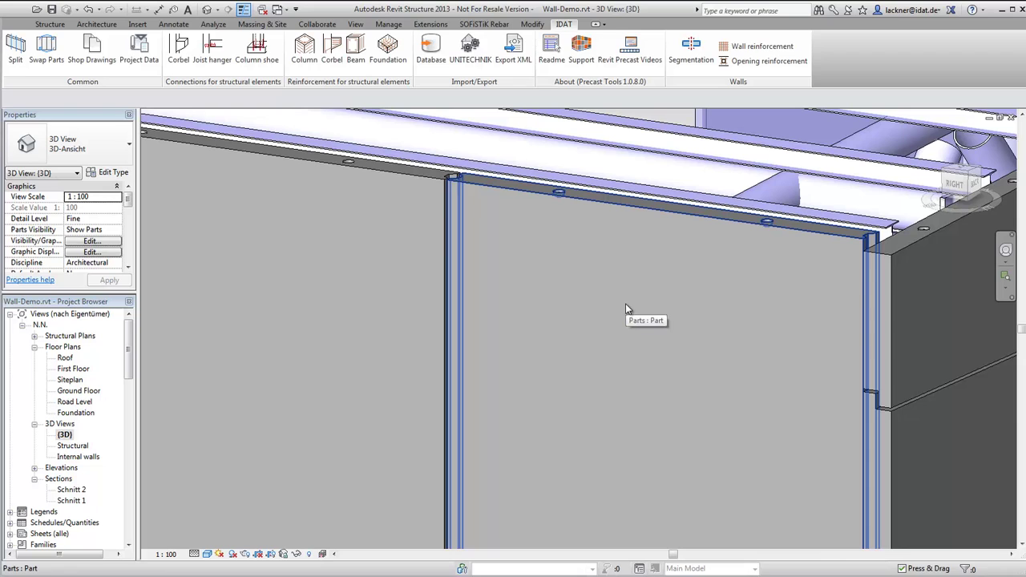
pyautogui.scroll(-1, 619, 313)
pyautogui.keyDown('shift'); pyautogui.moveTo(561, 329); pyautogui.dragTo(521, 309, button='middle'); pyautogui.keyUp('shift')
pyautogui.scroll(-4, 519, 329)
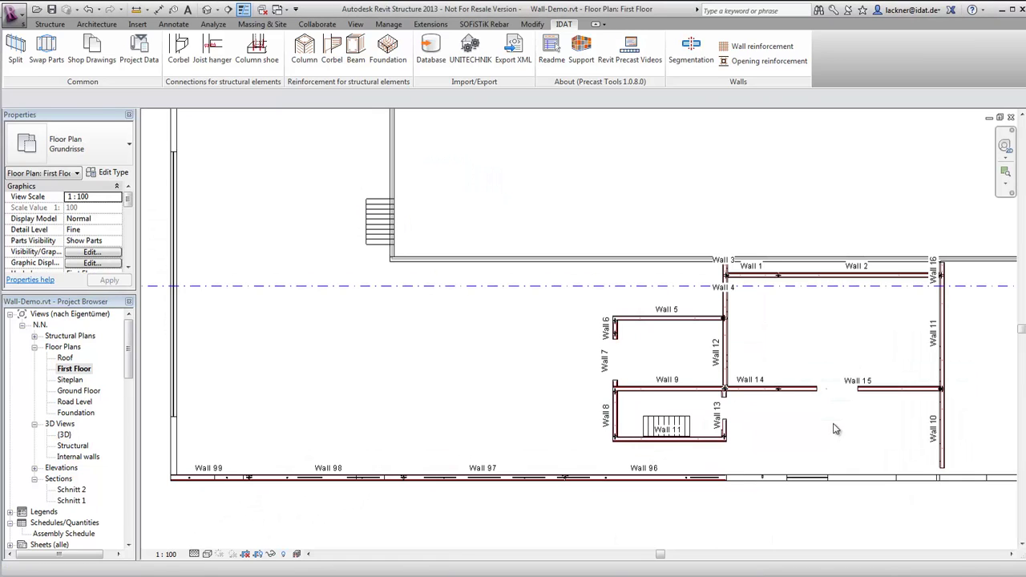
# - In the First Floor plan, create shop drawings for the Wall 15 and Wall 98 assemblies
pyautogui.click(808, 391)
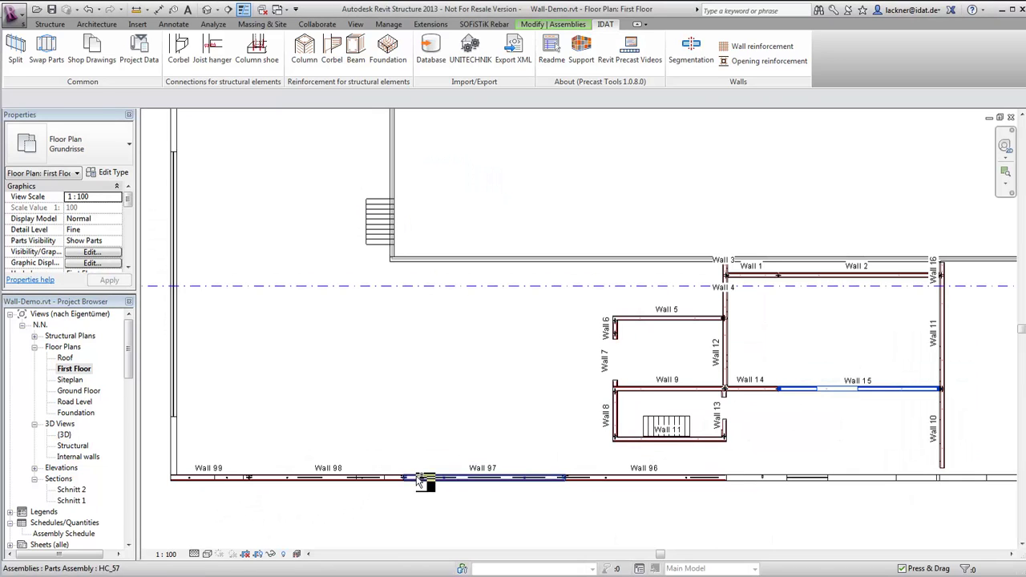
pyautogui.keyDown('ctrl'); pyautogui.click(328, 477); pyautogui.keyUp('ctrl')
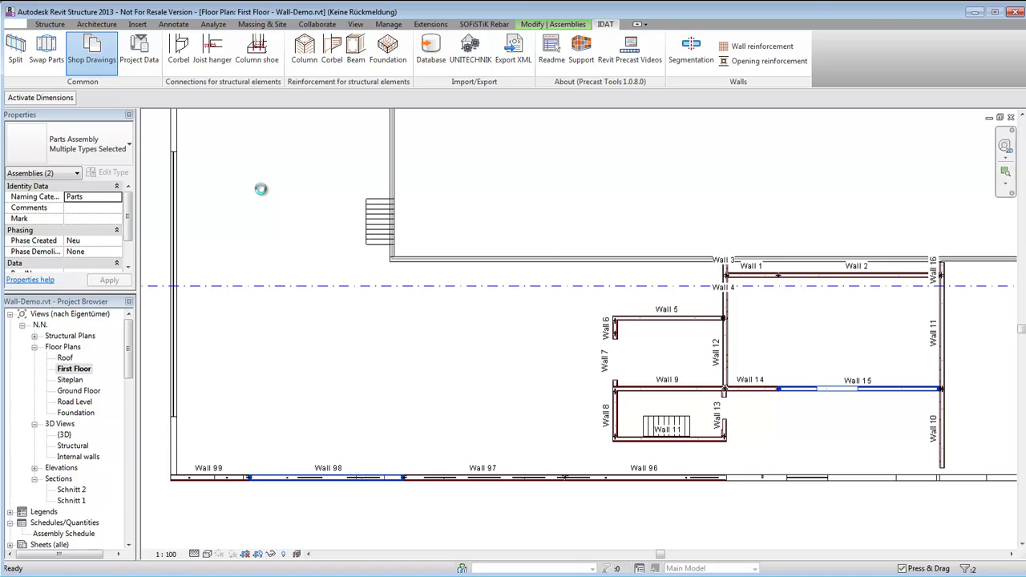
pyautogui.scroll(2, 426, 255)
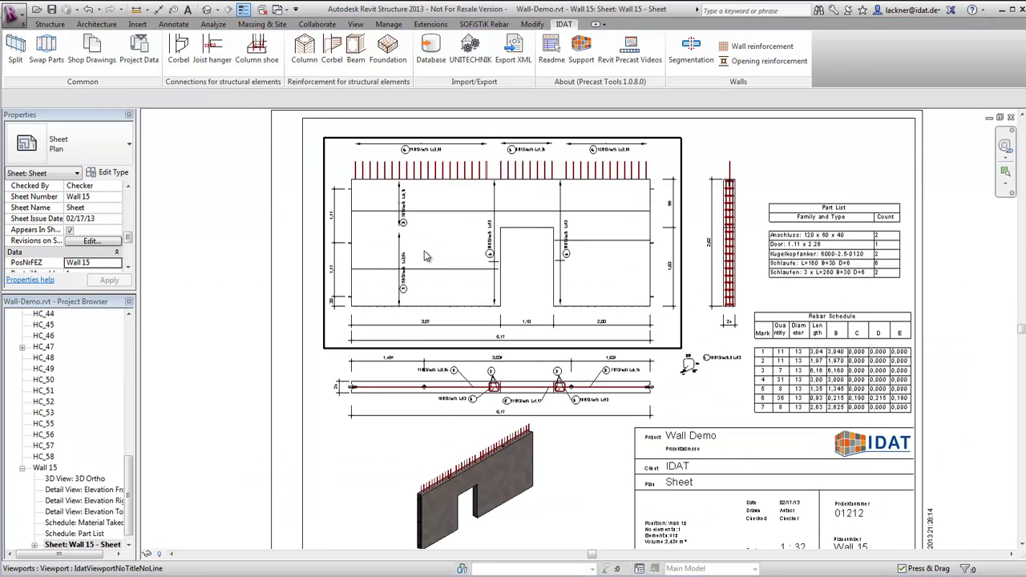
# - Review the dimensions and reinforcement labels in the elevation on the Wall 15 sheet
pyautogui.scroll(3, 428, 255)
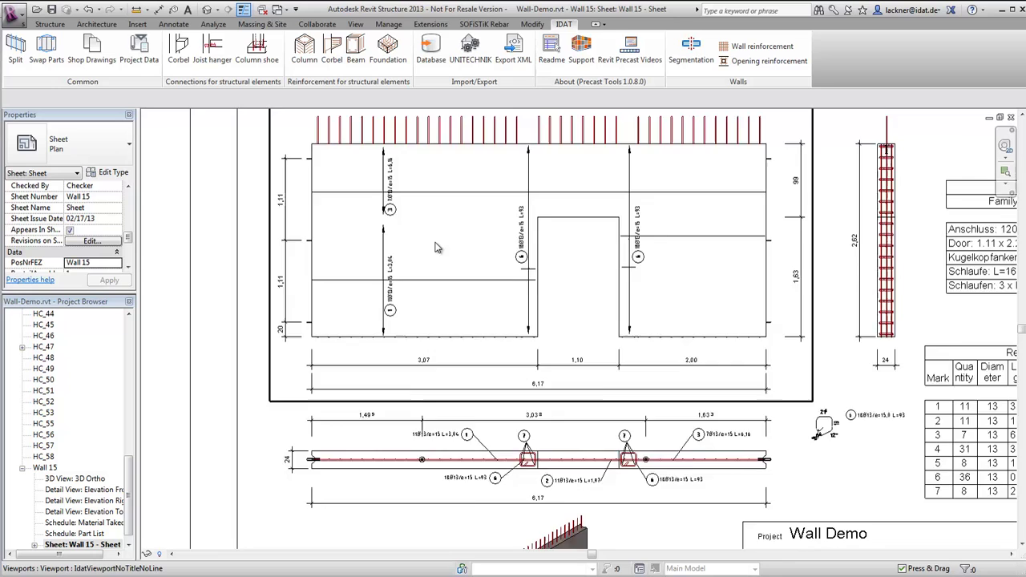
pyautogui.scroll(3, 432, 323)
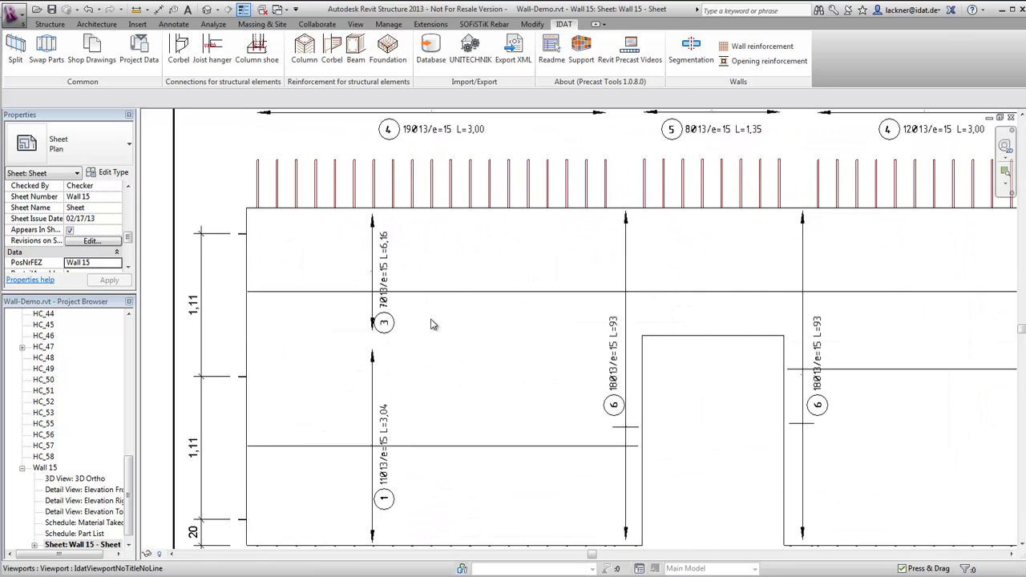
pyautogui.scroll(-1, 431, 266)
pyautogui.scroll(1, 468, 213)
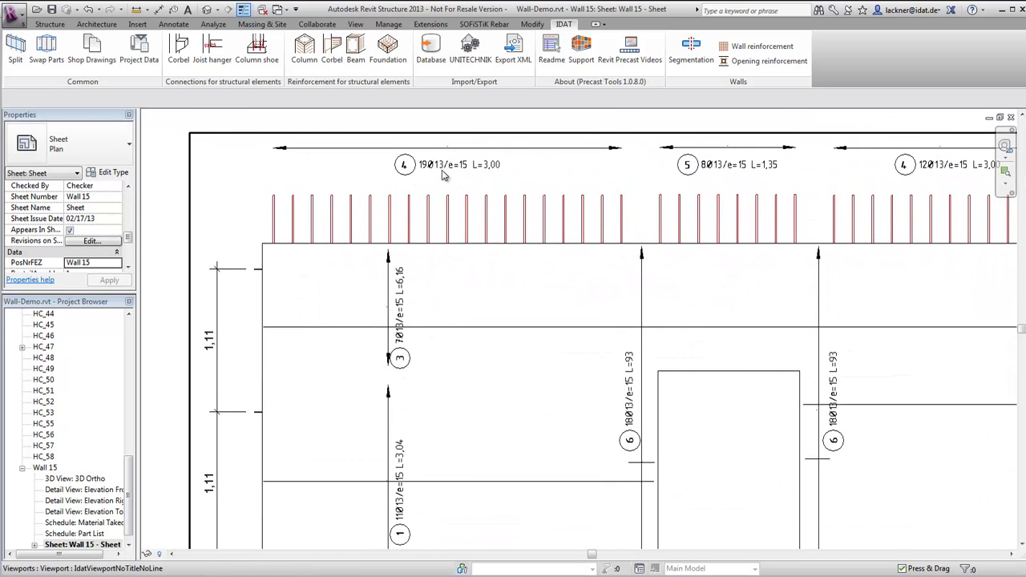
pyautogui.scroll(-1, 461, 356)
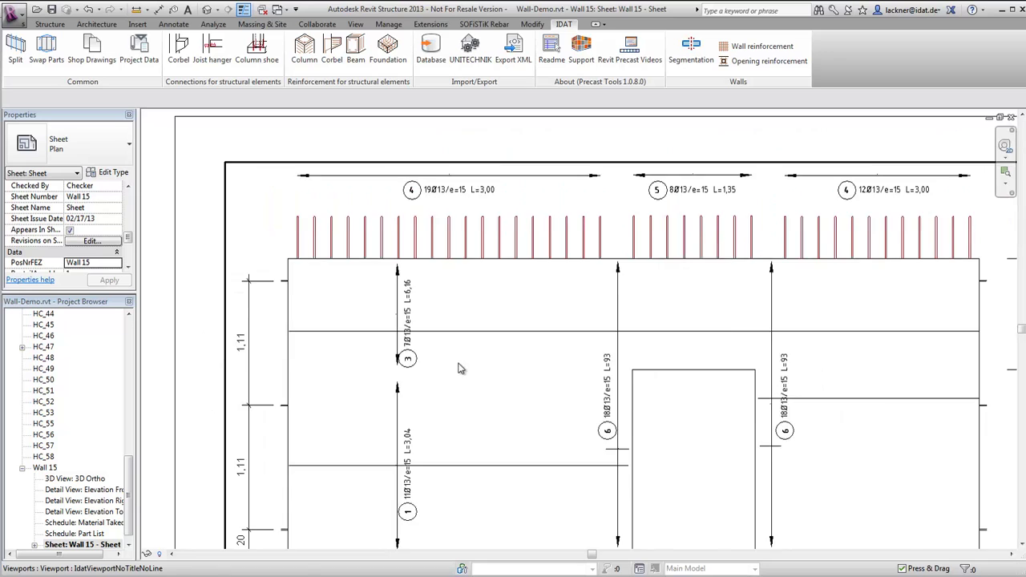
# - Review the horizontal section, the mark 6 stirrup bending detail and the 3D view on the Wall 15 sheet
pyautogui.moveTo(465, 414); pyautogui.dragTo(435, 131, button='middle')
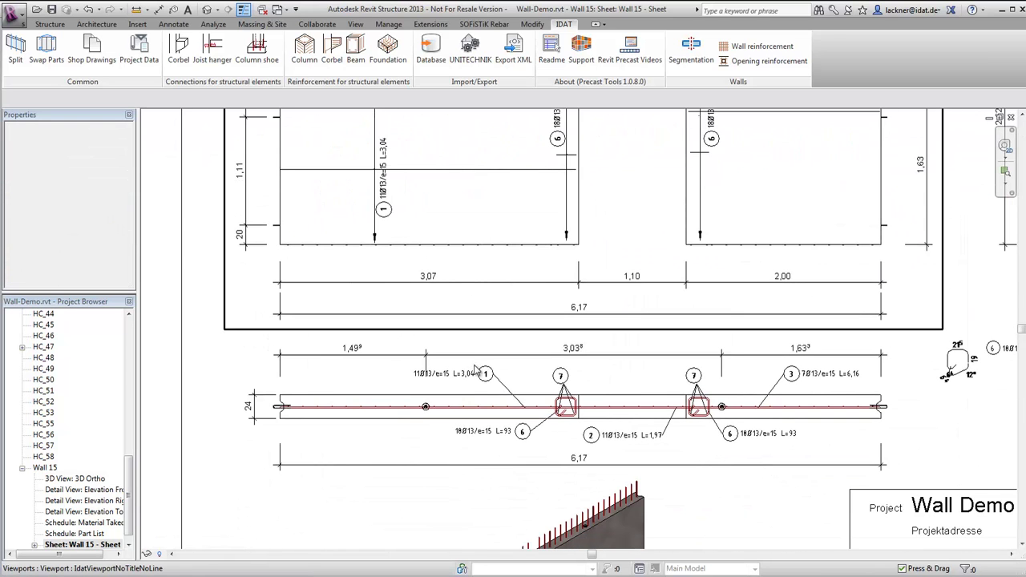
pyautogui.moveTo(463, 337); pyautogui.dragTo(437, 253, button='middle')
pyautogui.scroll(3, 447, 346)
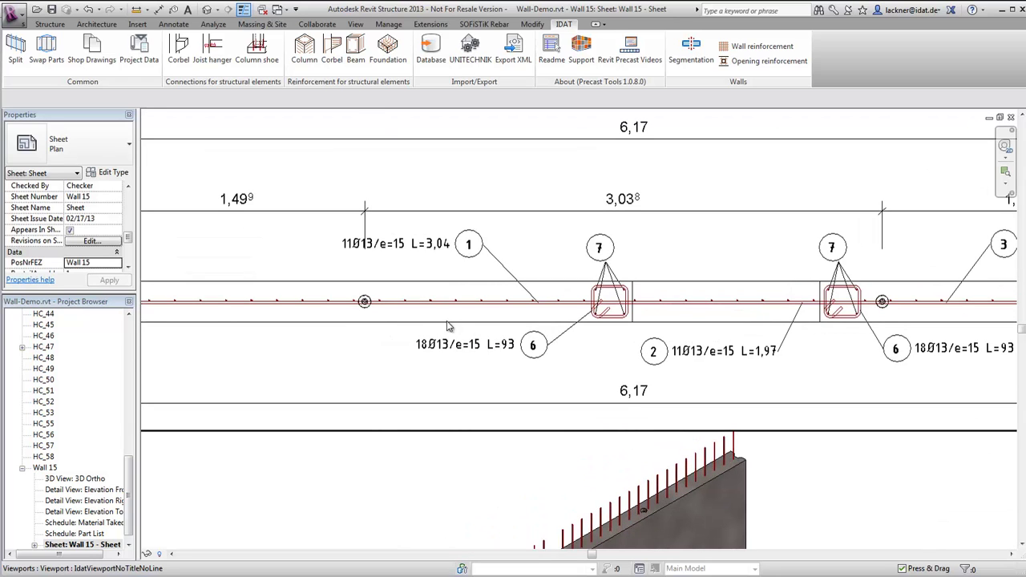
pyautogui.scroll(-3, 614, 337)
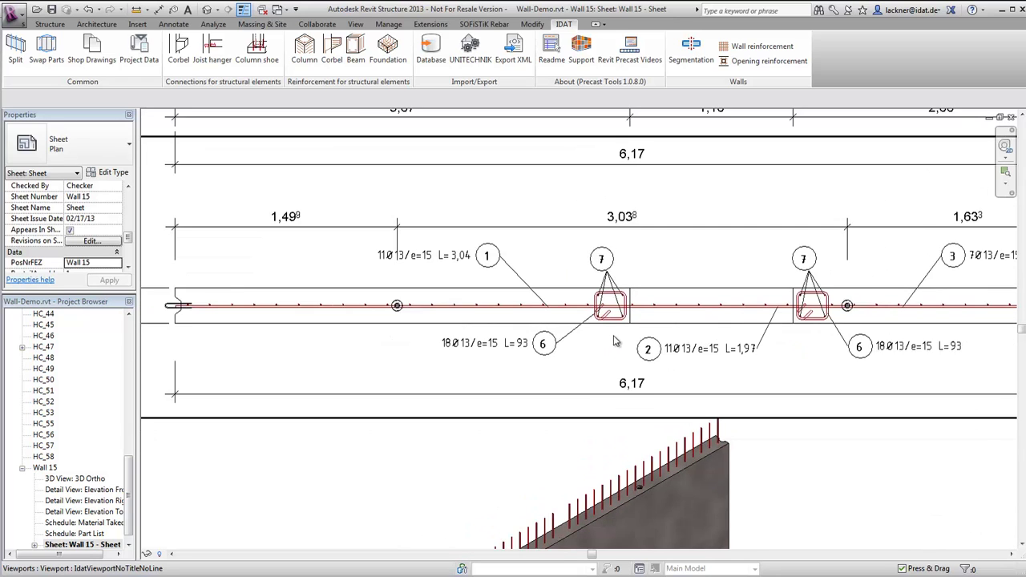
pyautogui.scroll(1, 618, 481)
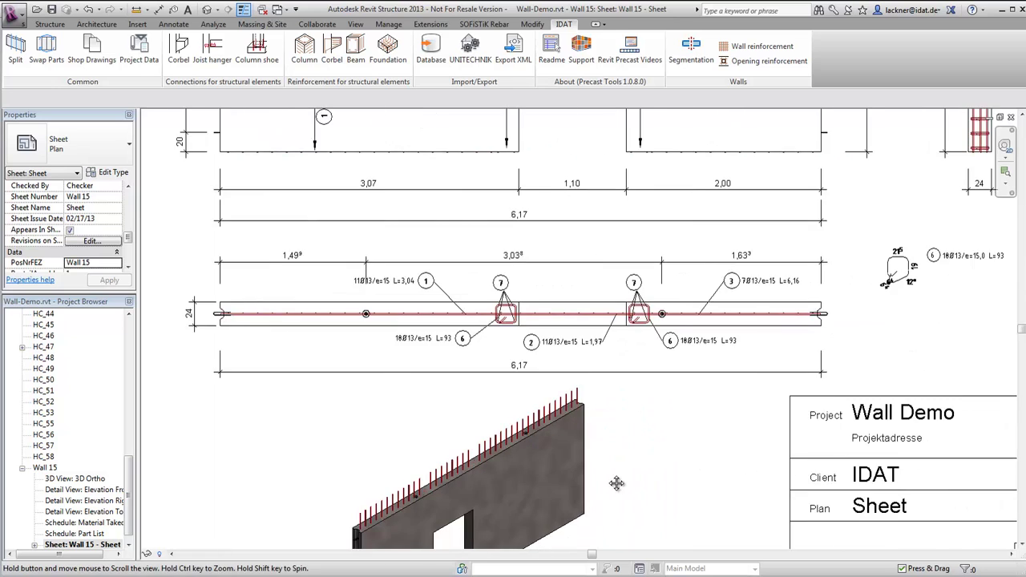
pyautogui.scroll(-1, 681, 394)
pyautogui.scroll(5, 842, 313)
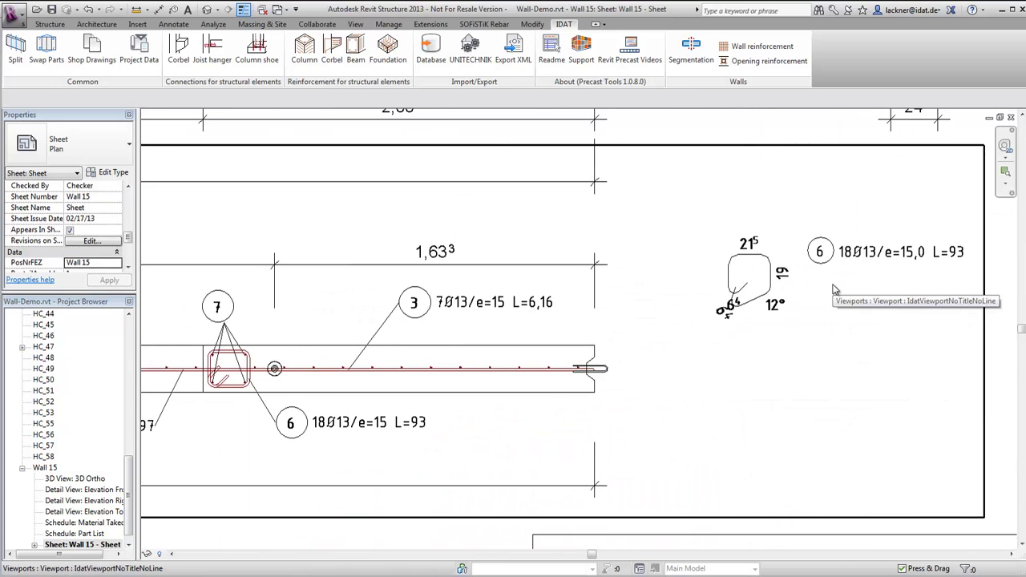
pyautogui.scroll(-7, 833, 290)
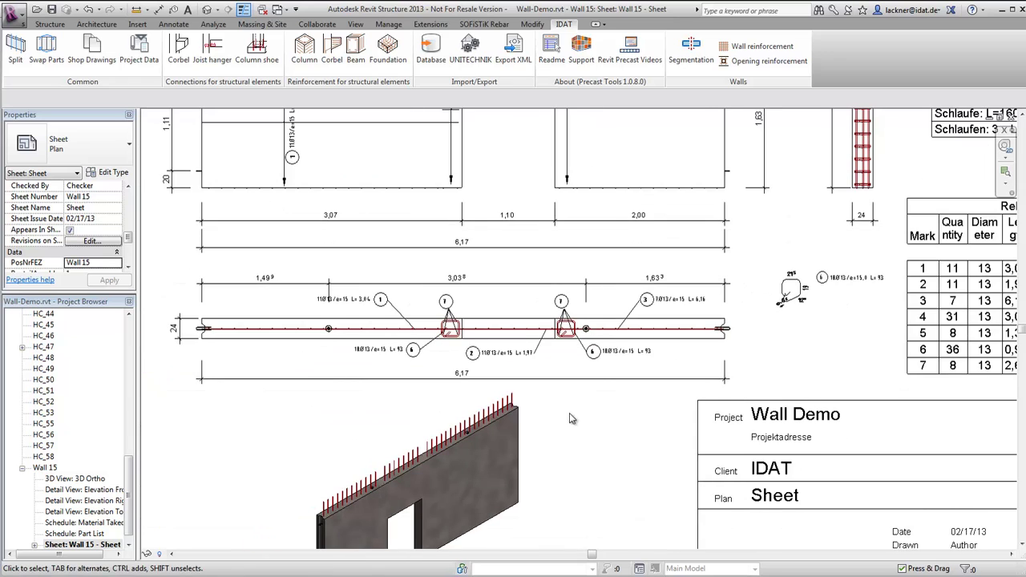
pyautogui.scroll(3, 561, 409)
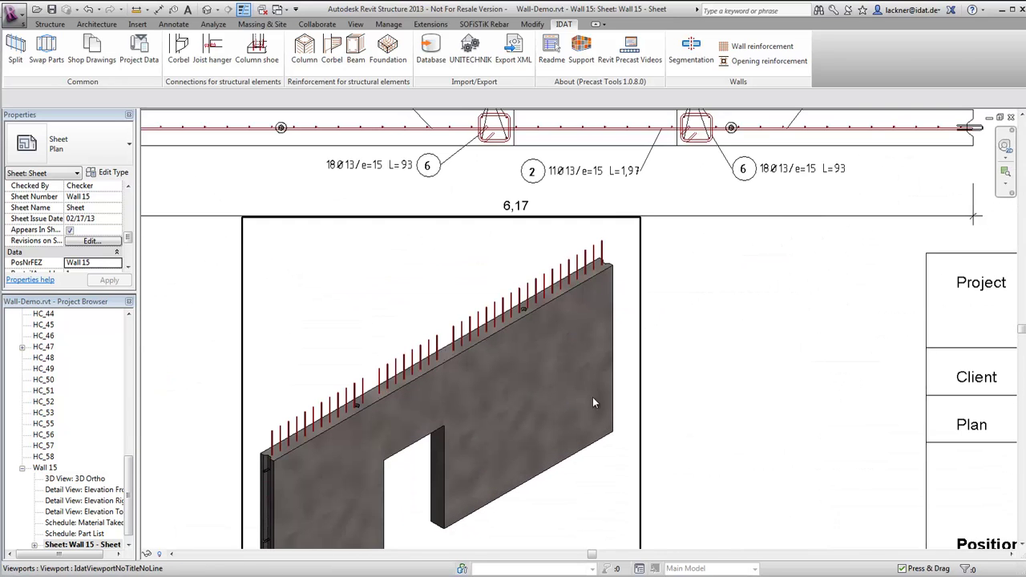
# - Review the part list, rebar schedule and title block on the Wall 15 sheet, including the overall sheet layout
pyautogui.scroll(-4, 762, 388)
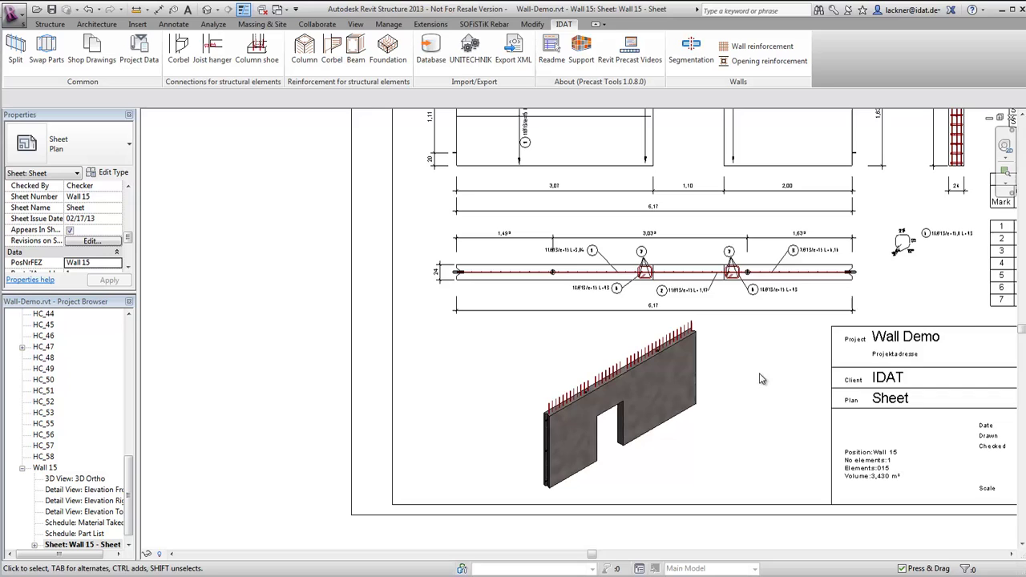
pyautogui.moveTo(864, 300); pyautogui.dragTo(404, 462, button='middle')
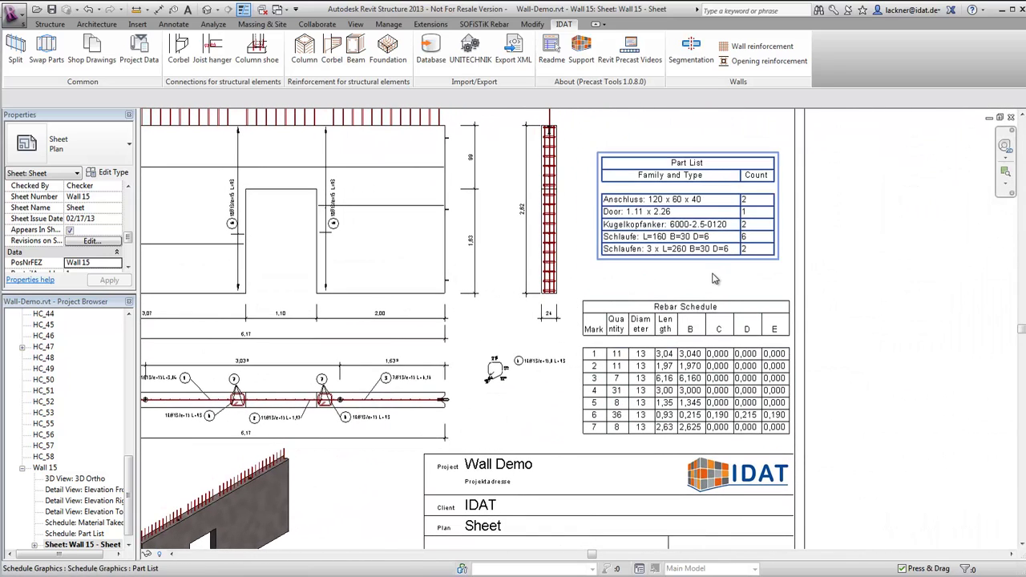
pyautogui.scroll(1, 714, 279)
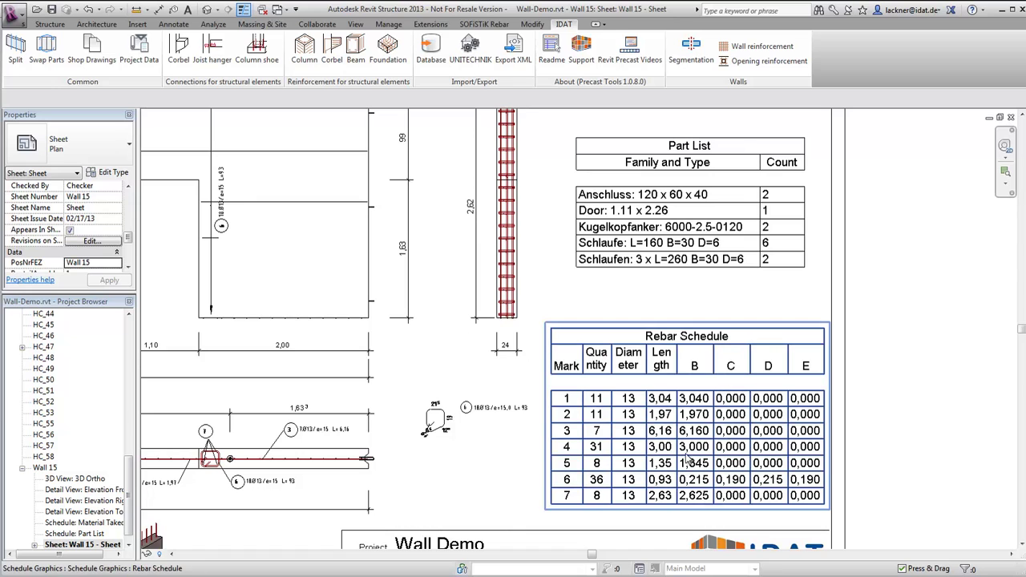
pyautogui.moveTo(529, 471); pyautogui.dragTo(581, 198, button='middle')
pyautogui.scroll(-4, 628, 320)
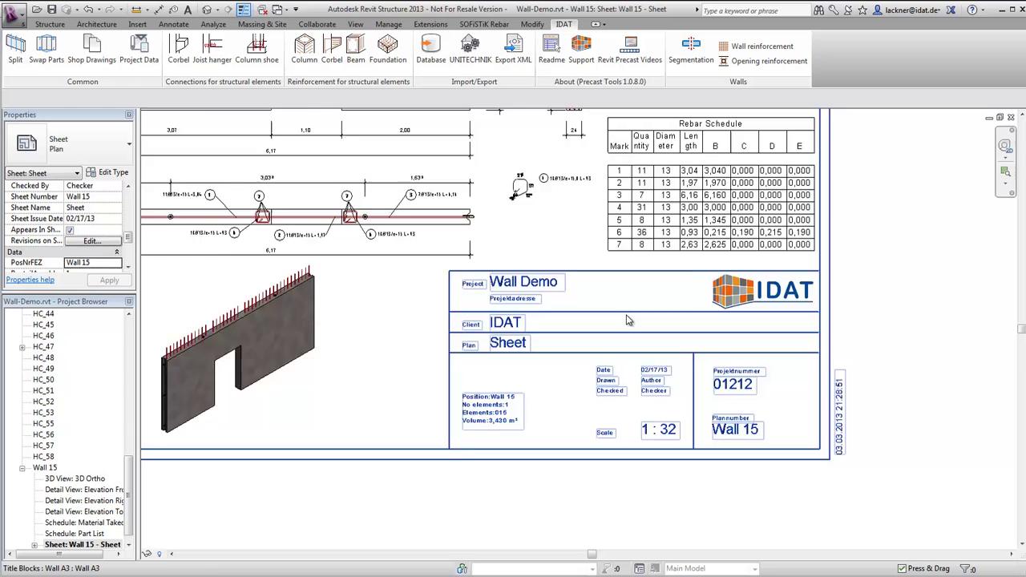
pyautogui.moveTo(513, 241); pyautogui.dragTo(495, 327, button='middle')
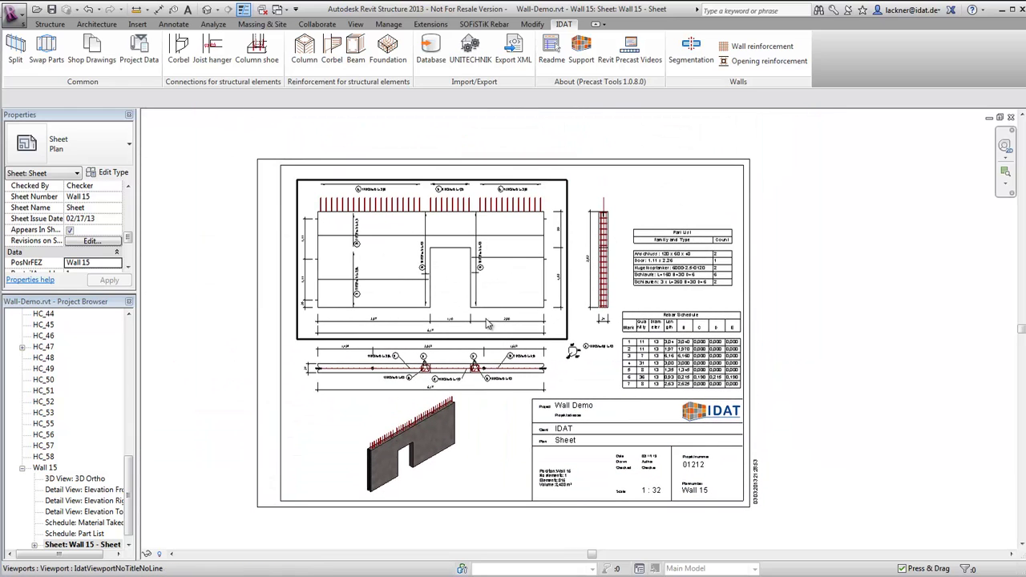
pyautogui.scroll(1, 487, 322)
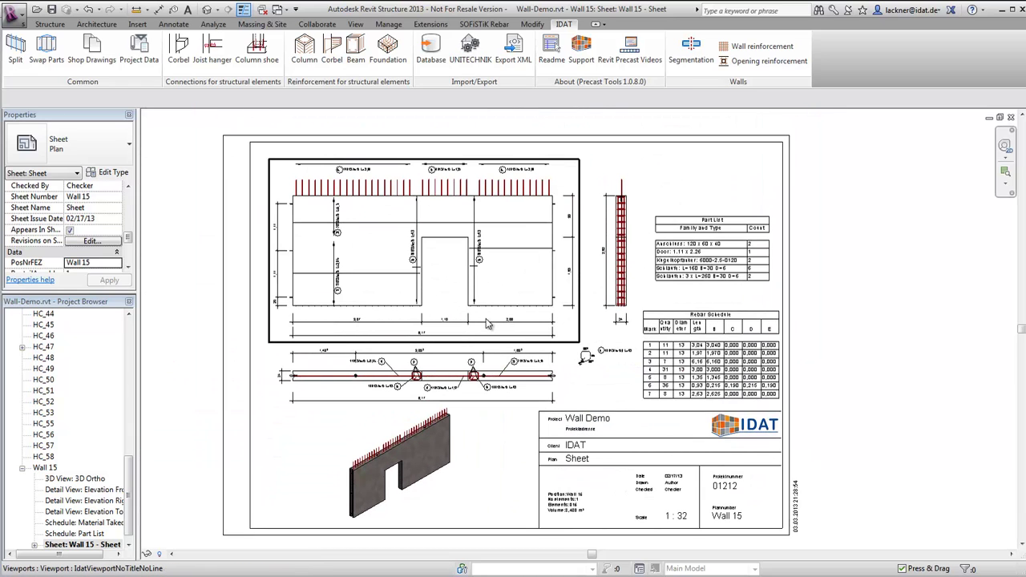
# - Open the shop drawing sheet belonging to the Wall 98 assembly
pyautogui.click(80, 544)
pyautogui.click(128, 546)
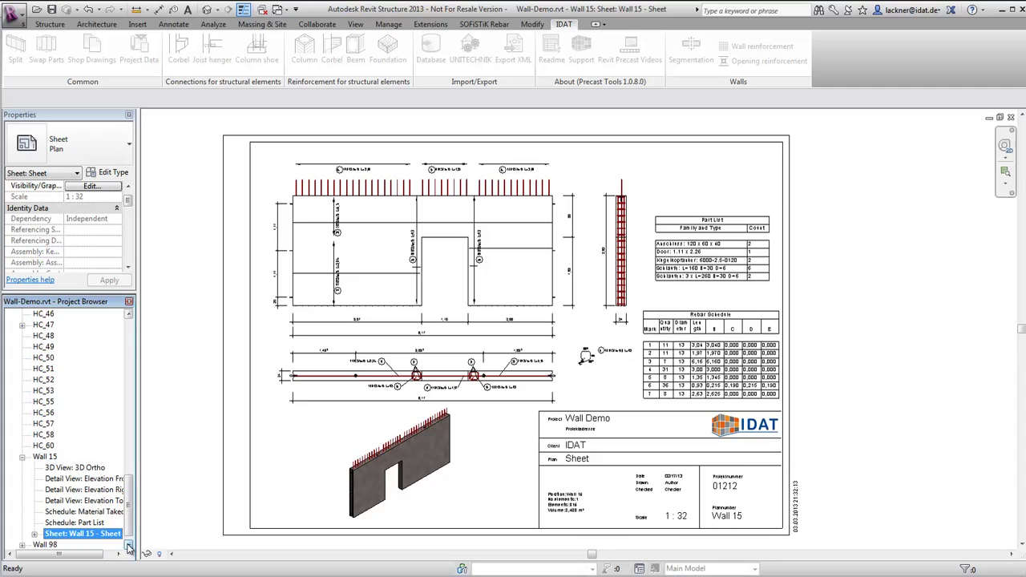
pyautogui.click(128, 546)
pyautogui.click(22, 534)
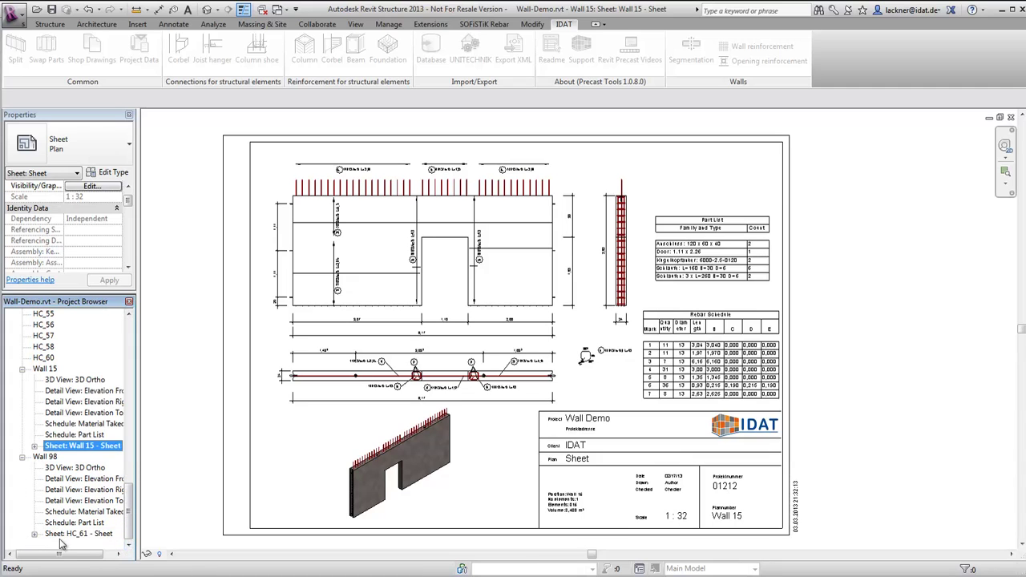
pyautogui.doubleClick(64, 544)
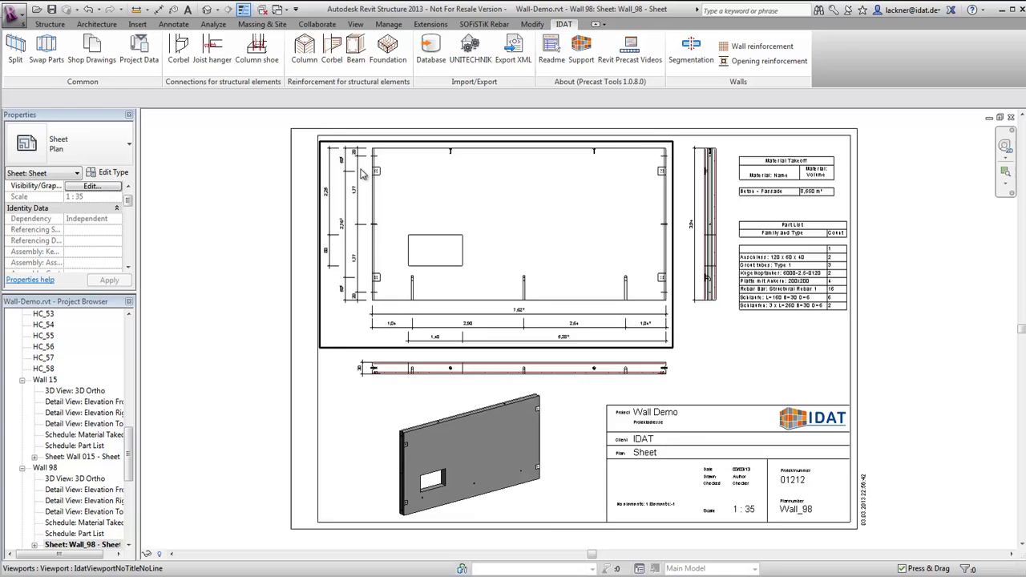
# - Review the elevation on the Wall 98 sheet, including its dimension chains, window opening, corner plates and grout tubes
pyautogui.scroll(6, 381, 173)
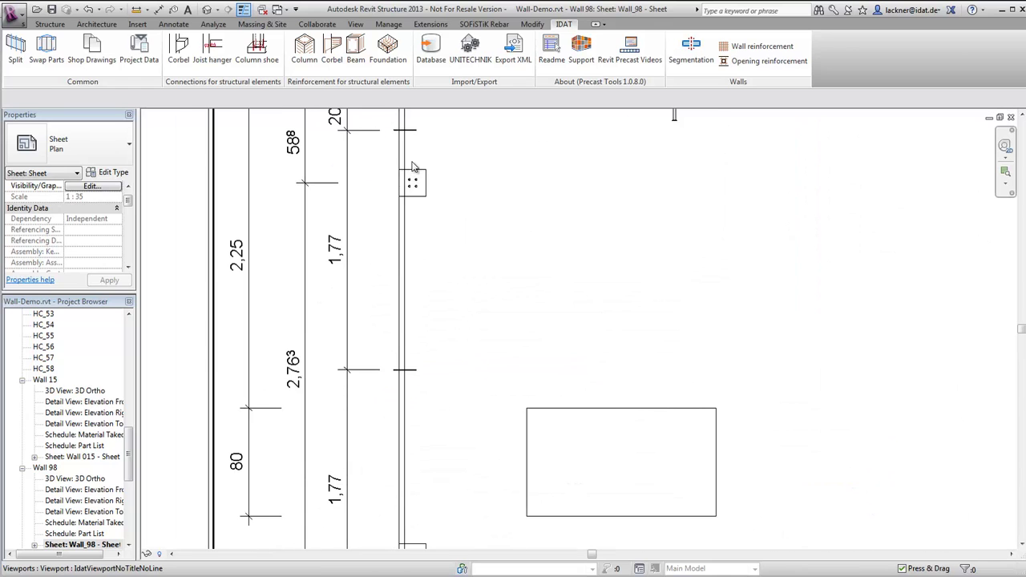
pyautogui.scroll(1, 413, 166)
pyautogui.scroll(-4, 423, 196)
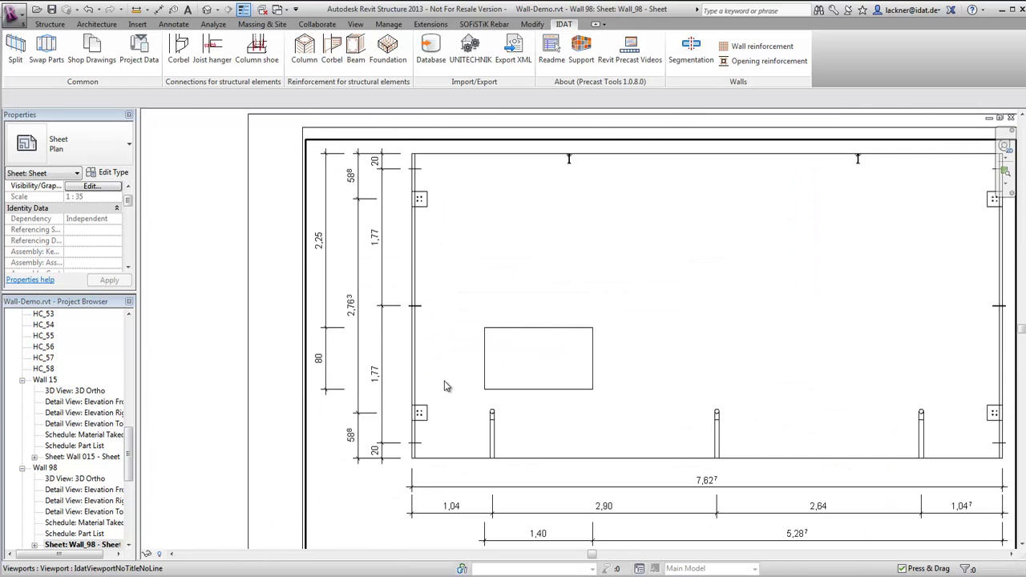
pyautogui.scroll(1, 500, 428)
pyautogui.scroll(-2, 493, 449)
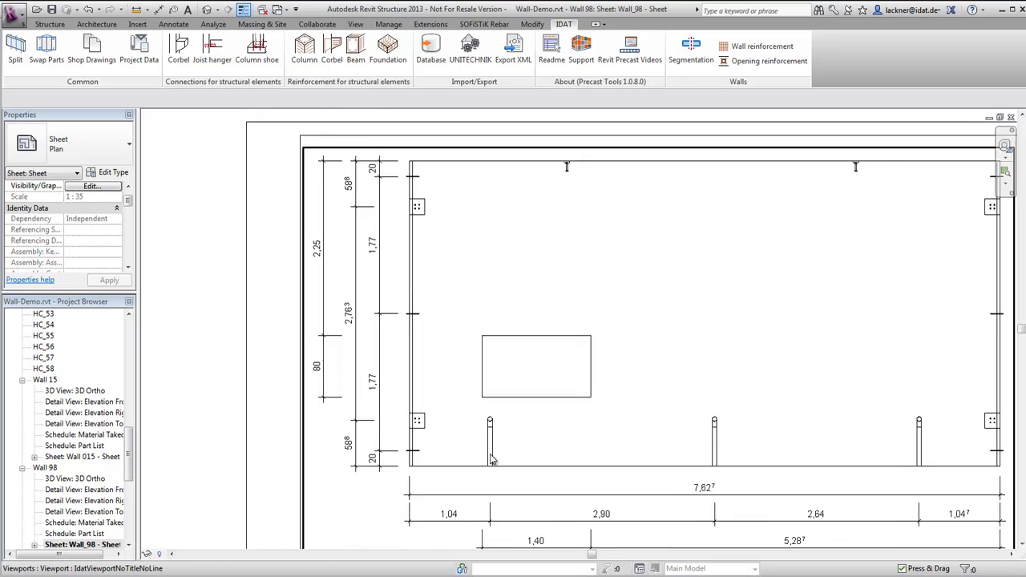
# - Examine the horizontal section on the Wall 98 sheet, including the joint loop, anchor plate and reinforcement layers
pyautogui.moveTo(461, 417); pyautogui.dragTo(419, 222, button='middle')
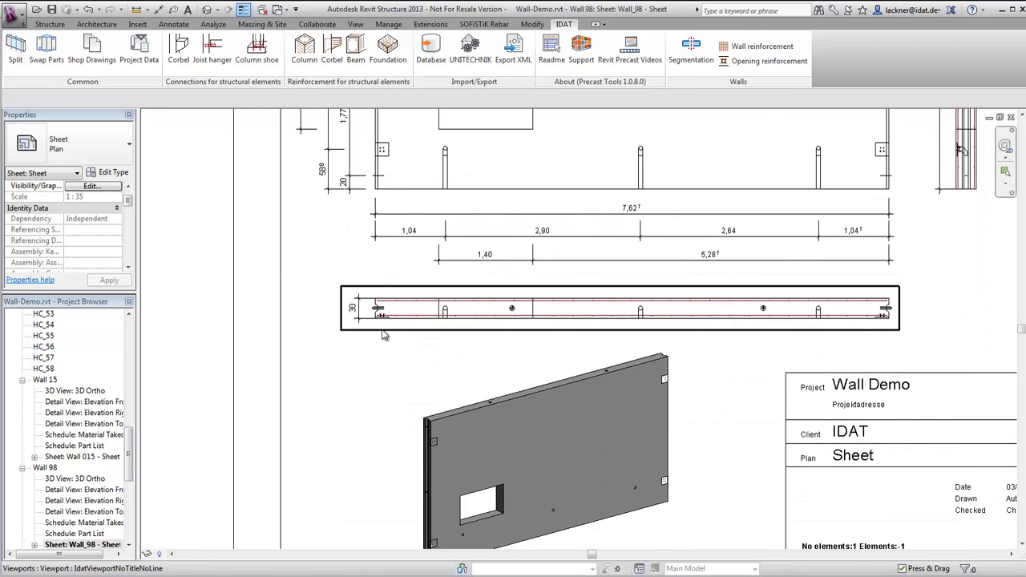
pyautogui.scroll(2, 383, 310)
pyautogui.scroll(2, 383, 310)
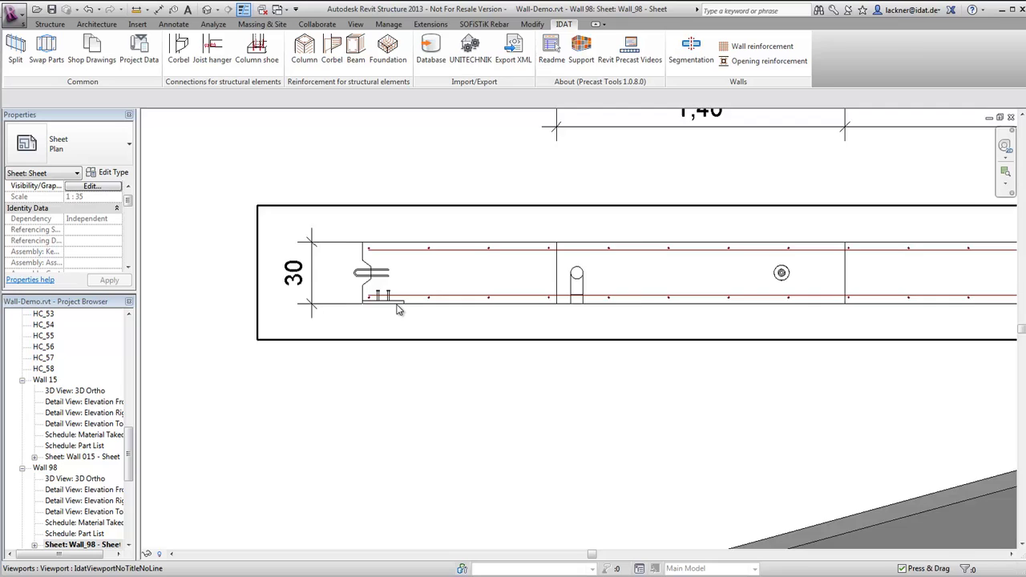
pyautogui.scroll(1, 399, 310)
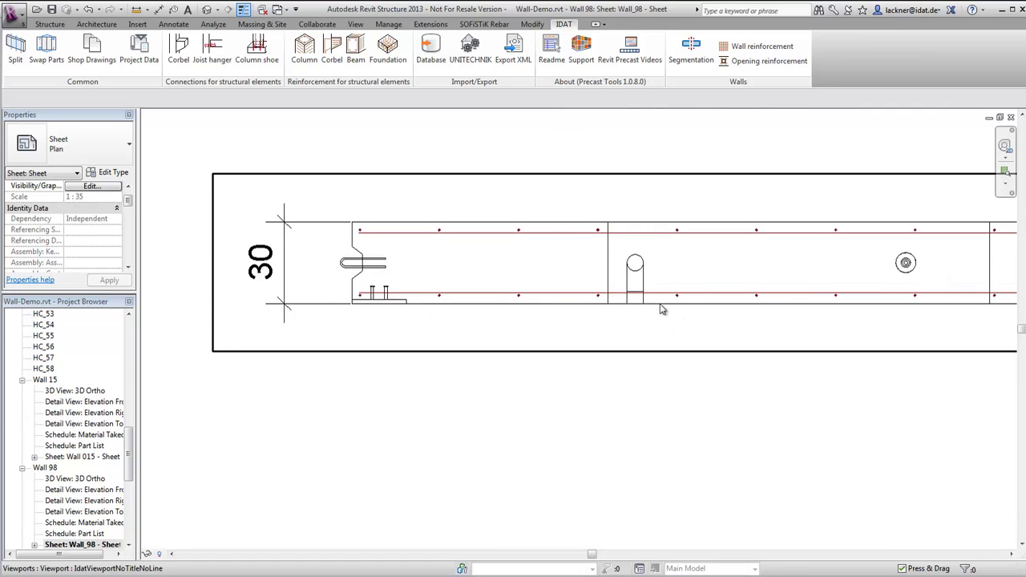
pyautogui.scroll(-5, 663, 309)
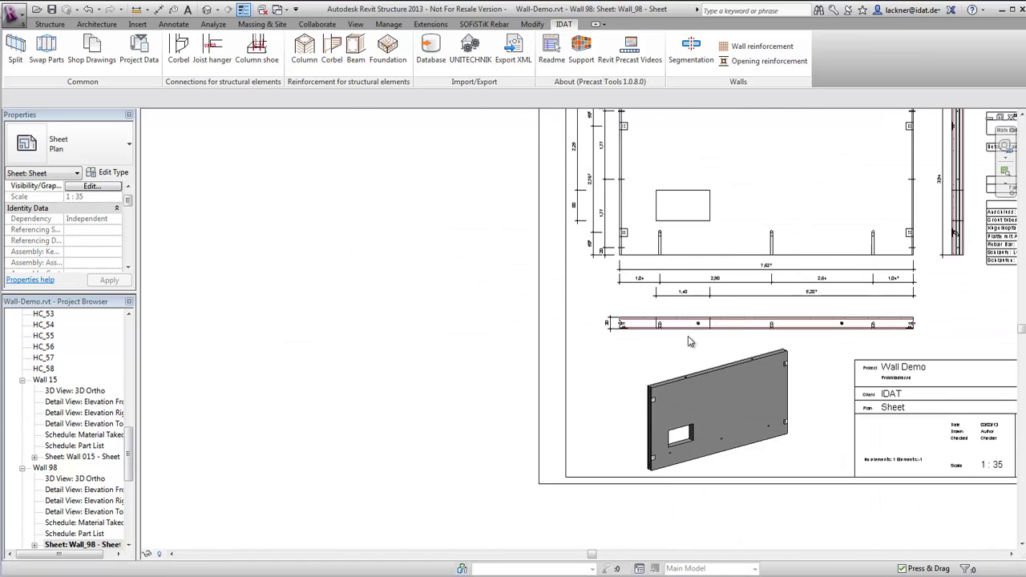
pyautogui.moveTo(688, 341); pyautogui.dragTo(478, 391, button='middle')
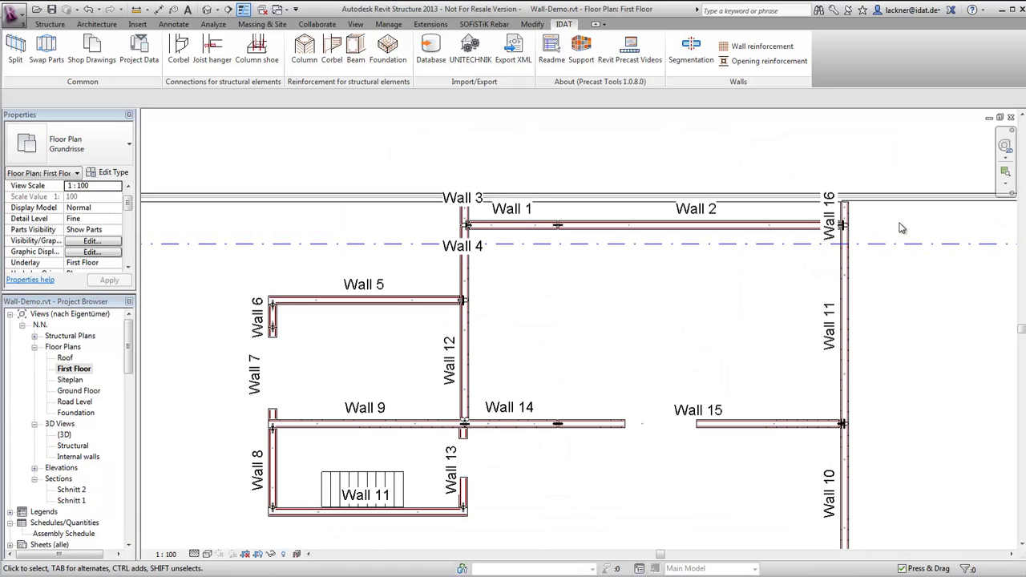
# - Select the walls in the First Floor plan together and export them with the UNITECHNIK tool
pyautogui.moveTo(897, 210); pyautogui.dragTo(221, 521)
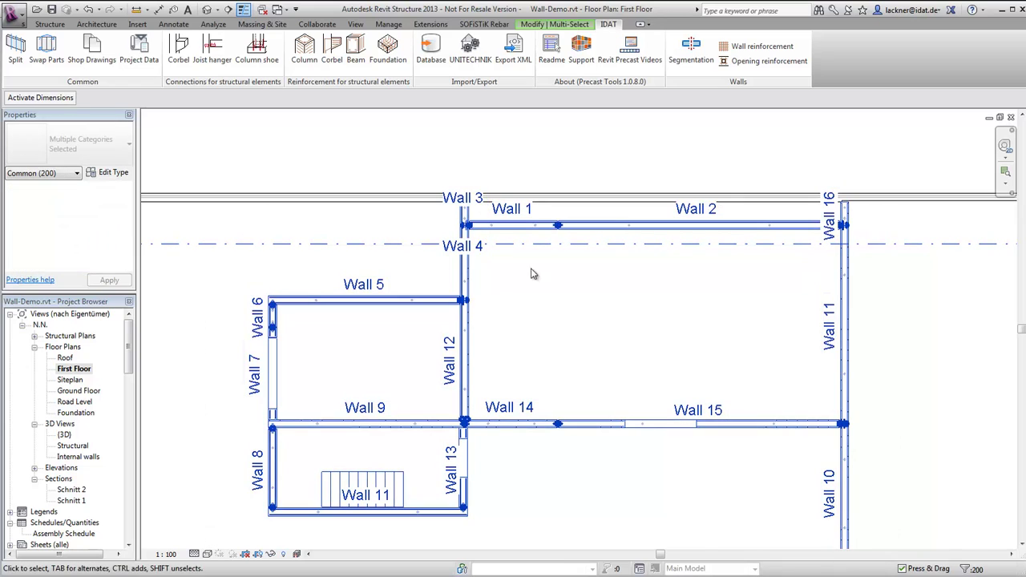
pyautogui.click(469, 53)
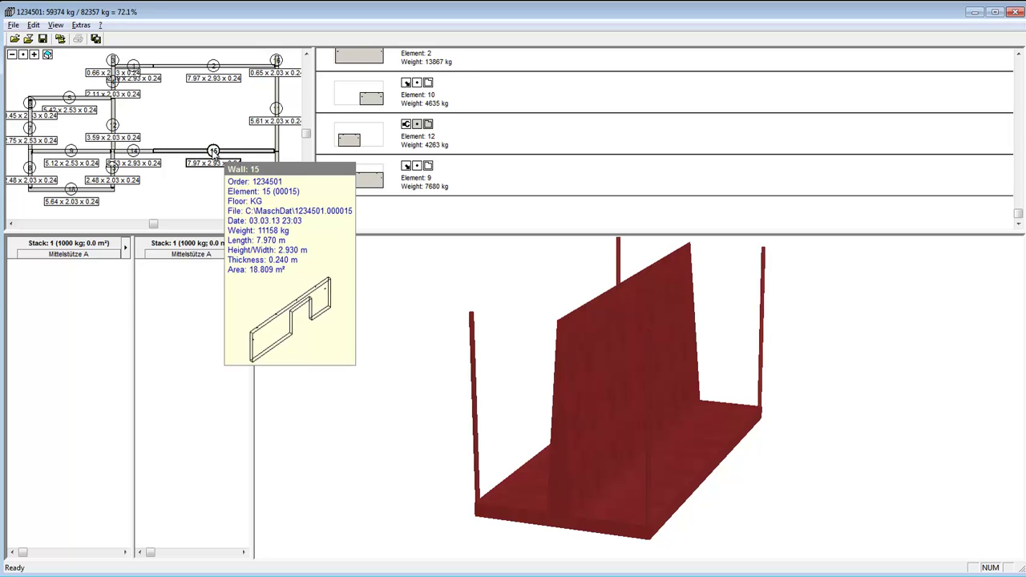
# - In the transport stacking program, load walls 15, 2, 11 and 10 from the floor plan onto the rack
pyautogui.click(214, 153)
pyautogui.moveTo(607, 412); pyautogui.dragTo(481, 335)
pyautogui.click(220, 68)
pyautogui.click(277, 109)
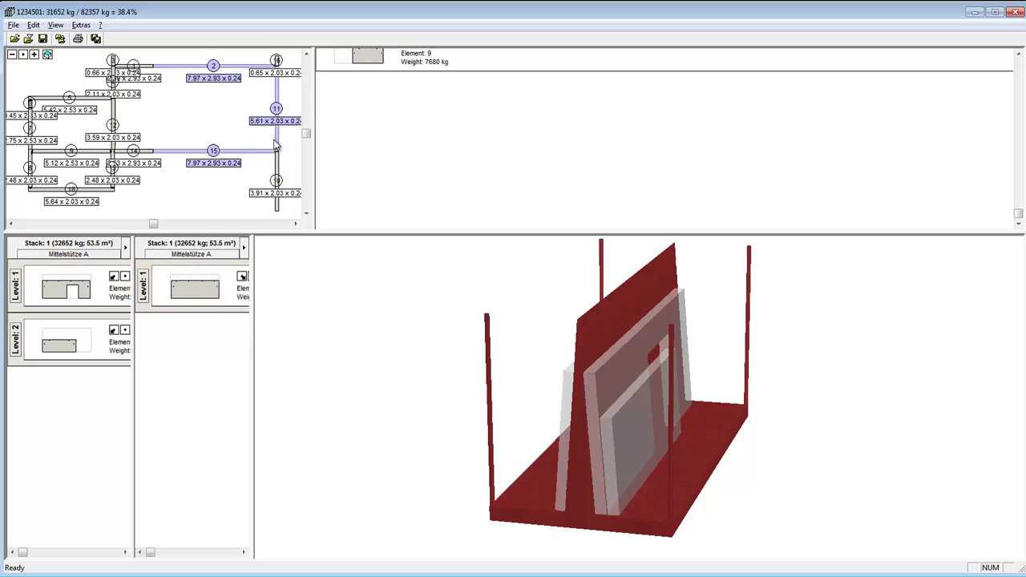
pyautogui.click(277, 180)
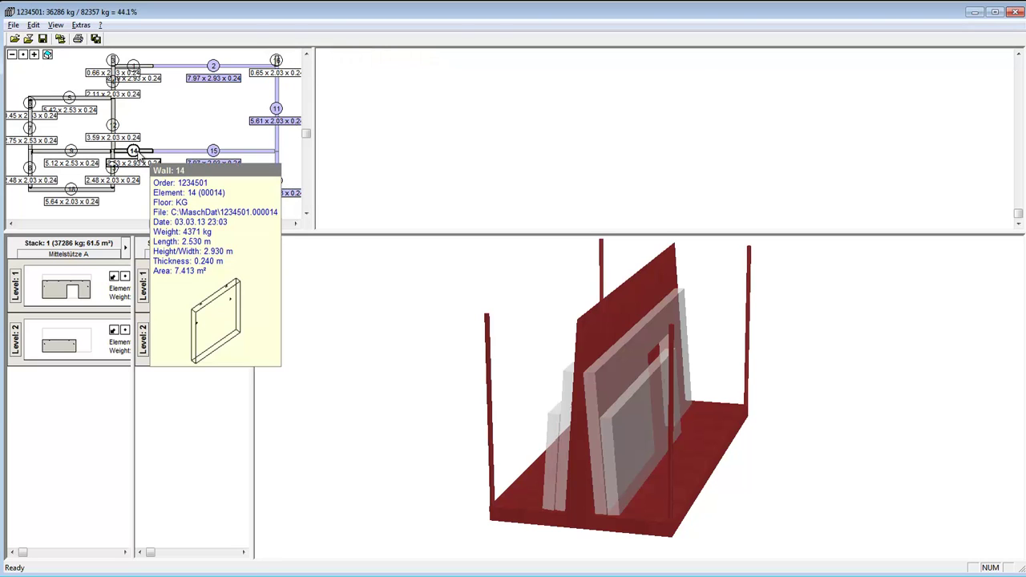
# - Add walls 14, 12 and 9 to the transport rack and check the loaded stack in 3D
pyautogui.click(138, 151)
pyautogui.click(113, 126)
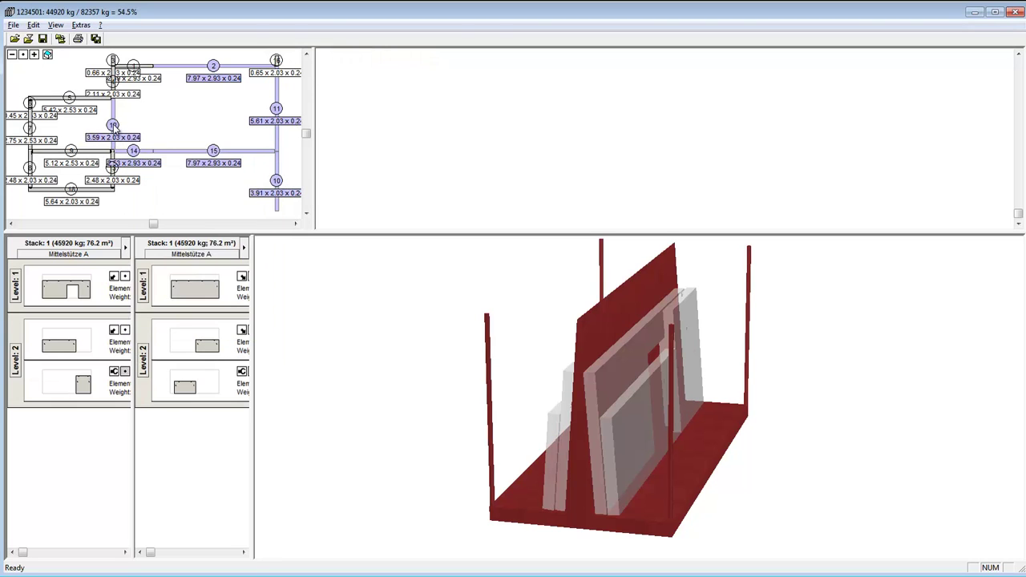
pyautogui.click(28, 167)
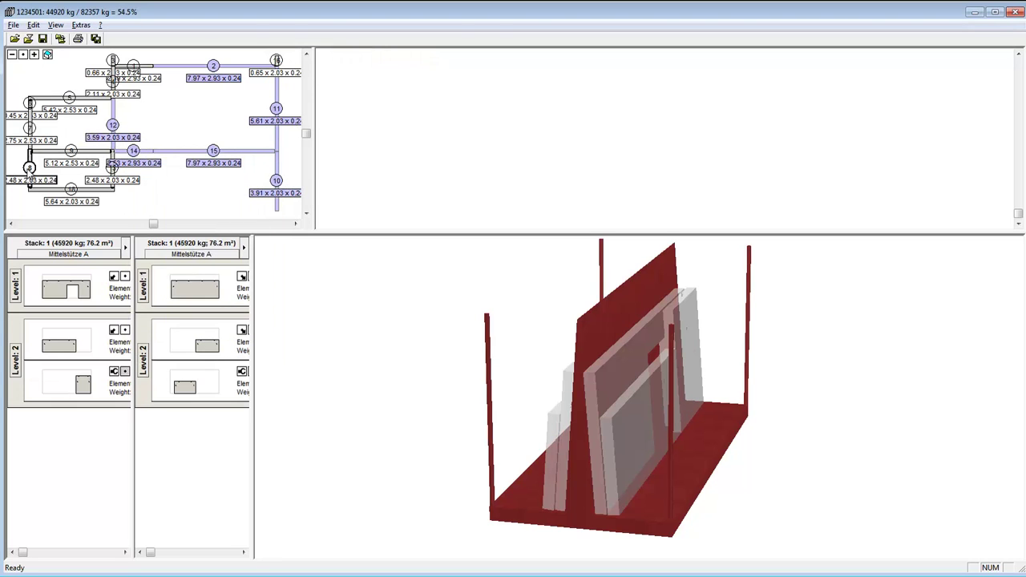
pyautogui.click(77, 153)
pyautogui.moveTo(555, 410); pyautogui.dragTo(590, 430)
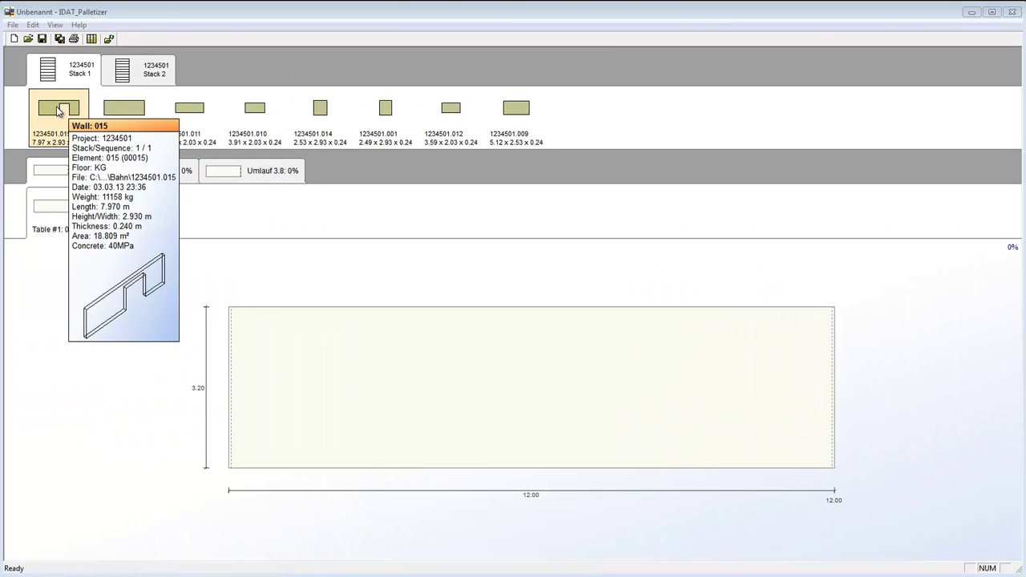
# - In IDAT Palletizer, place wall element 015 on Table #1 and element 001 beside it
pyautogui.click(59, 111)
pyautogui.click(293, 368)
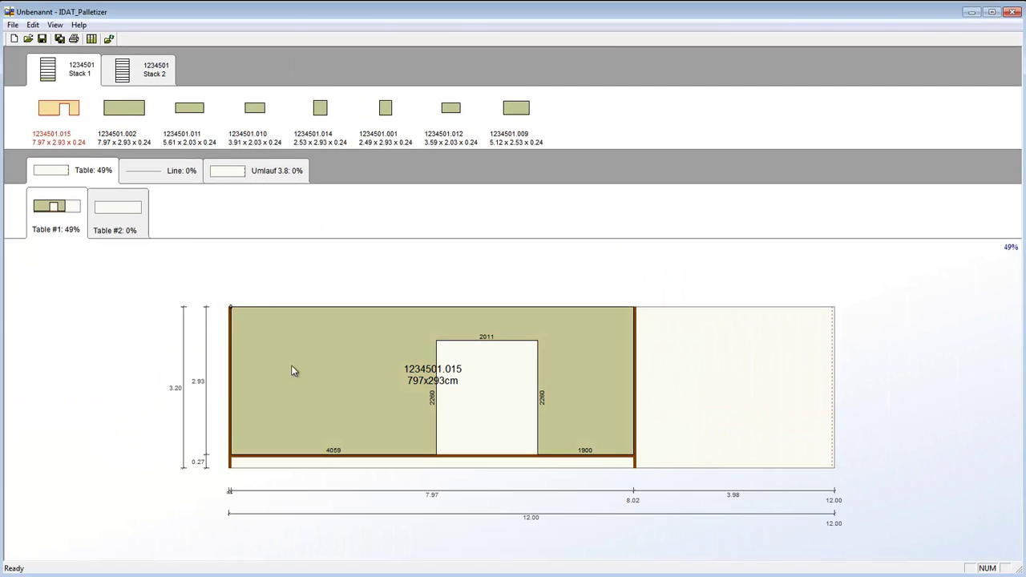
pyautogui.click(390, 124)
pyautogui.click(697, 410)
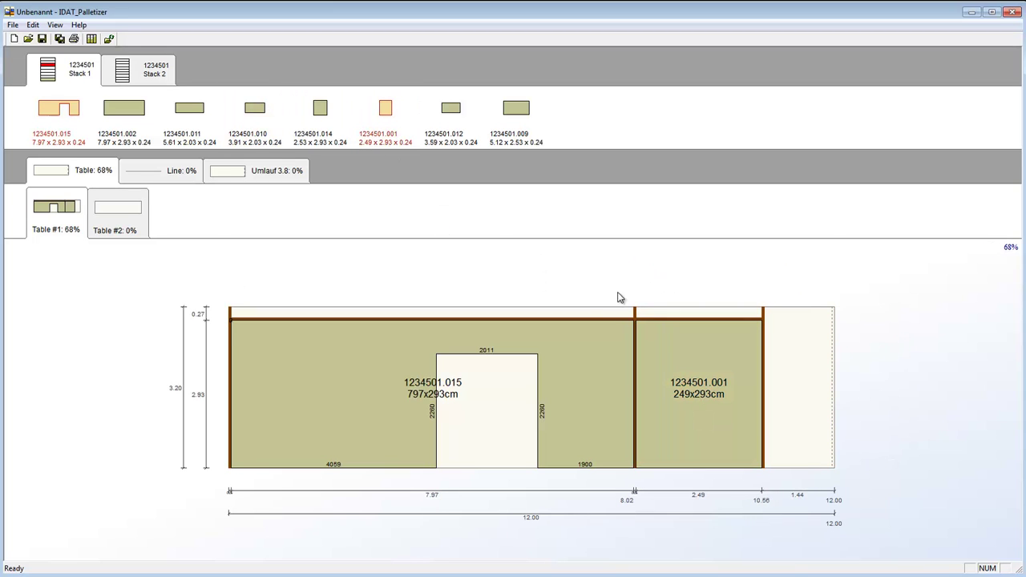
# - Distribute the remaining elements of Stack 1 and Stack 2 automatically across the production tables
pyautogui.rightClick(126, 74)
pyautogui.click(181, 78)
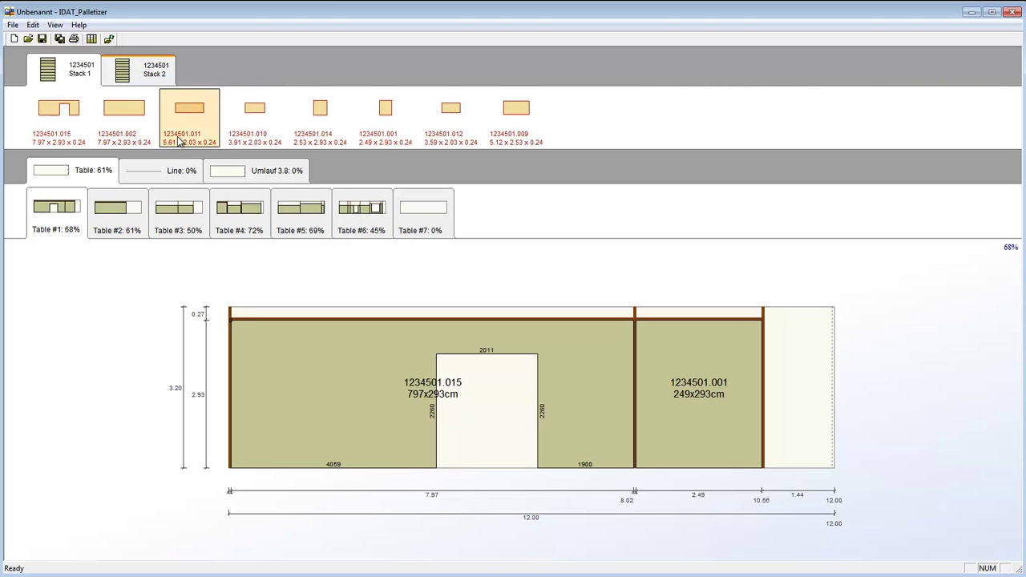
# - Review the element layouts on Table #2, Table #3, Table #4 and Table #5
pyautogui.click(137, 224)
pyautogui.click(184, 225)
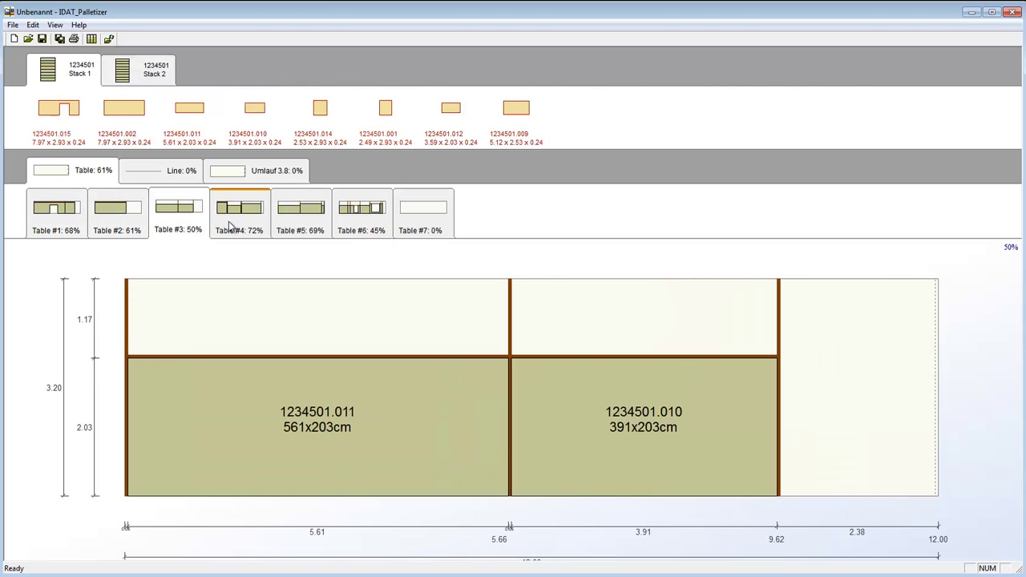
pyautogui.click(234, 226)
pyautogui.click(287, 227)
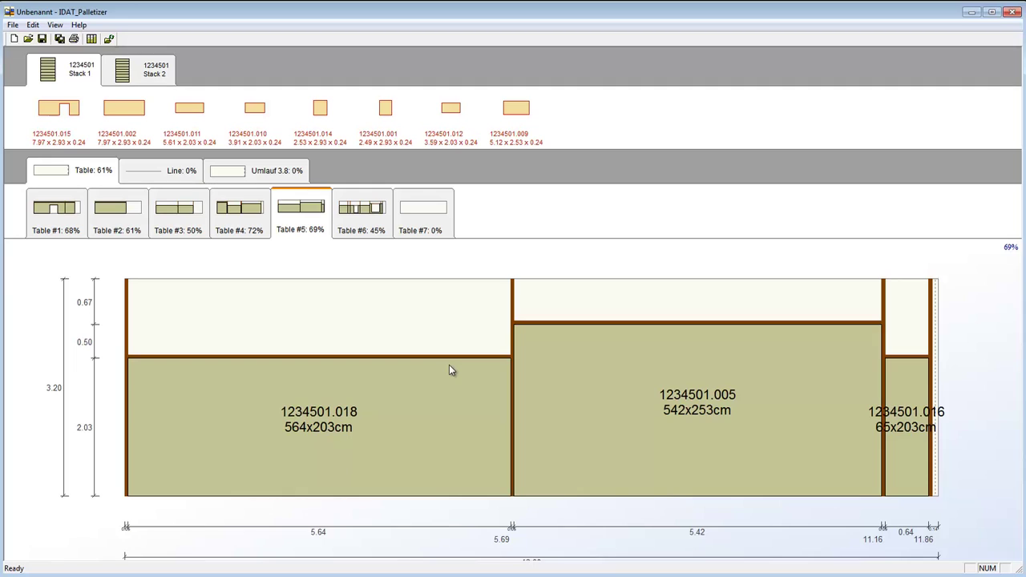